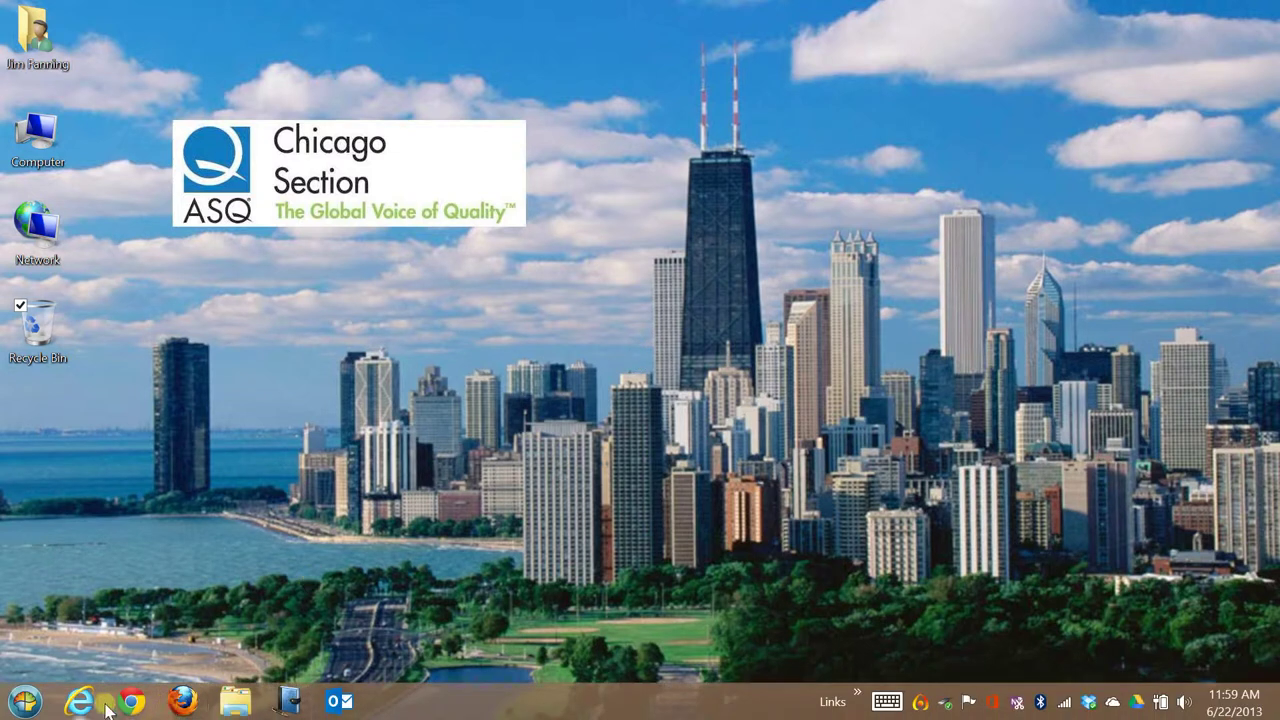
Launch Internet Explorer and load asq.org to reach the ASQ home page.
{"action": "left_click", "coordinate": [100, 704]}
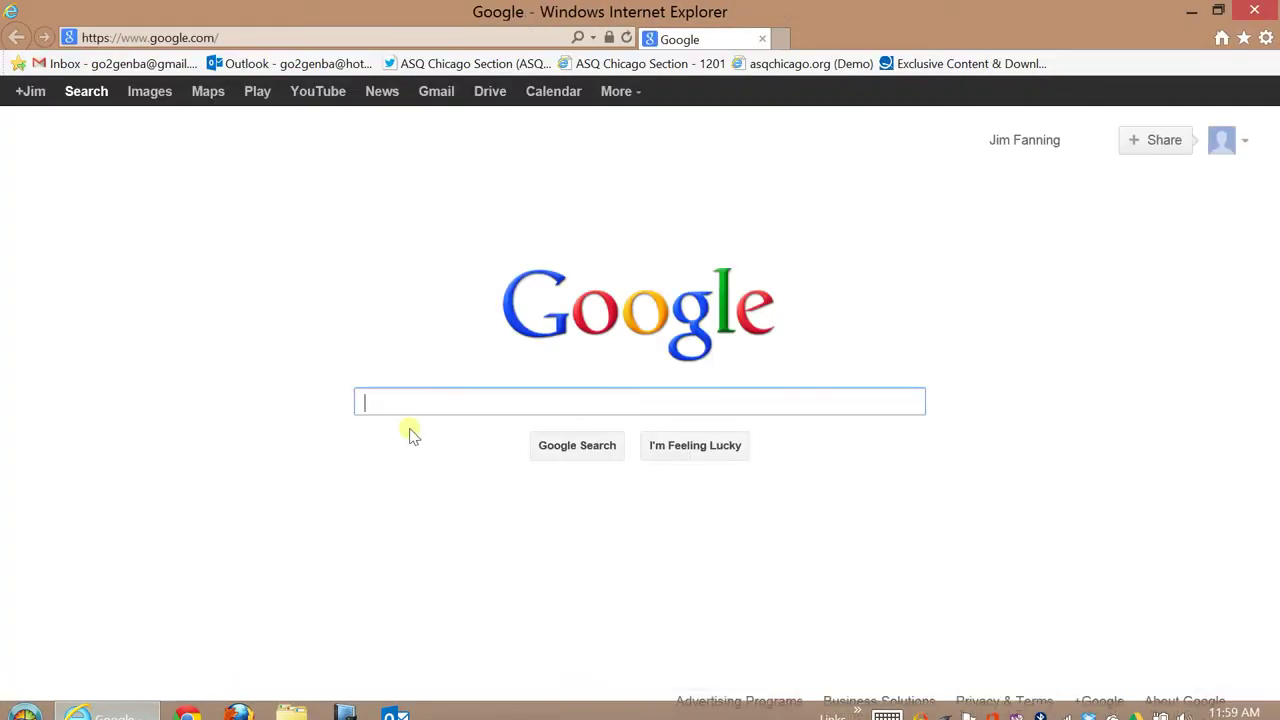
{"action": "left_click", "coordinate": [284, 40]}
{"action": "type", "text": "asq"}
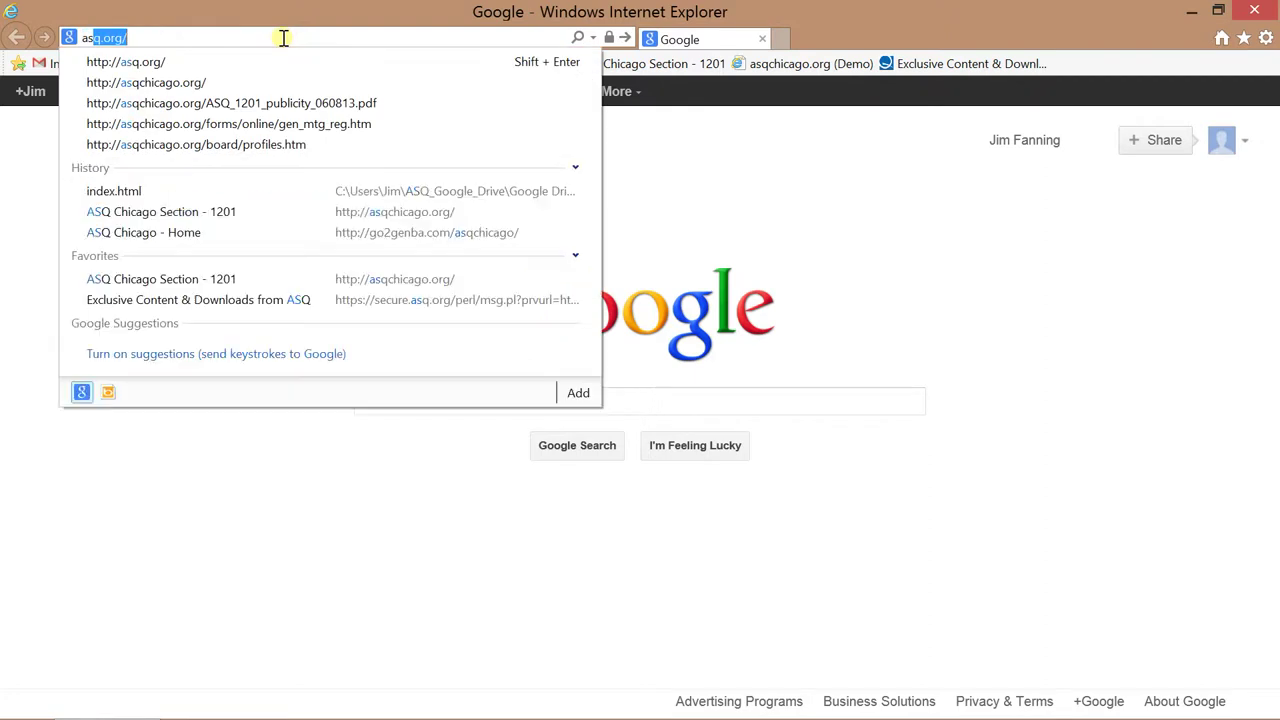
{"action": "type", "text": ".or"}
{"action": "key", "text": "Return"}
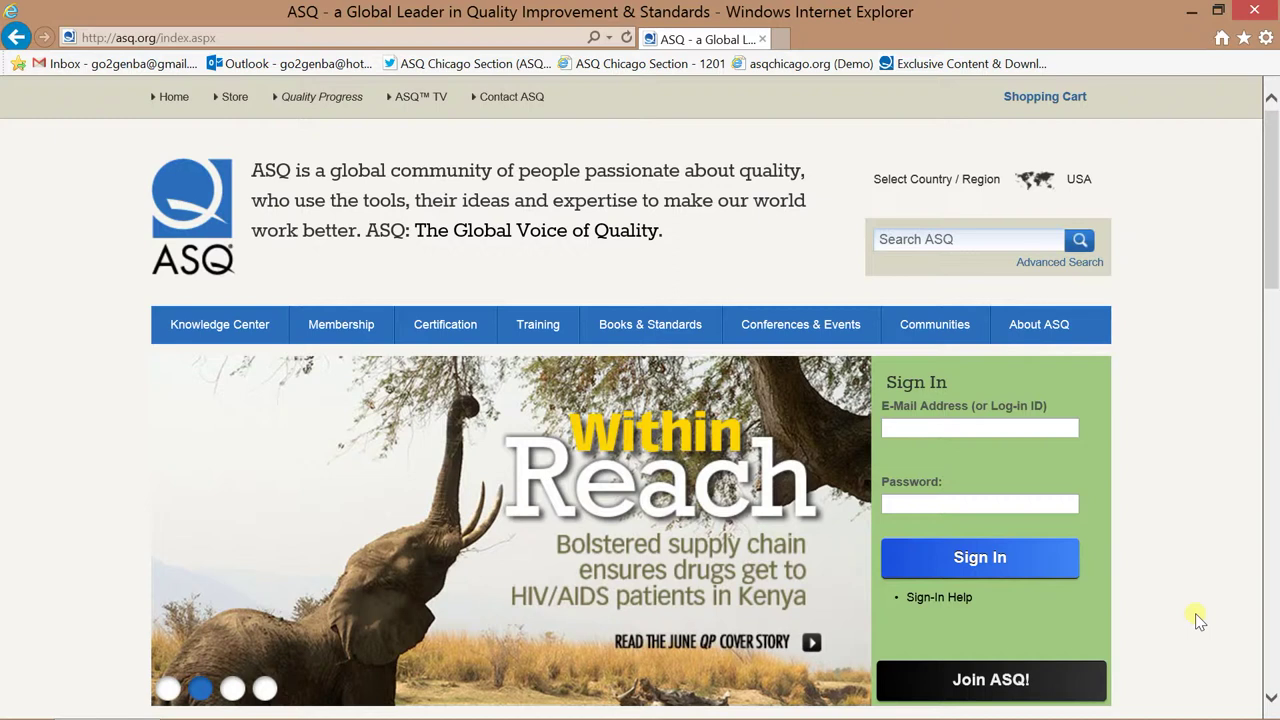
Go to the ASQ Communities page from the top navigation.
{"action": "left_click", "coordinate": [958, 333]}
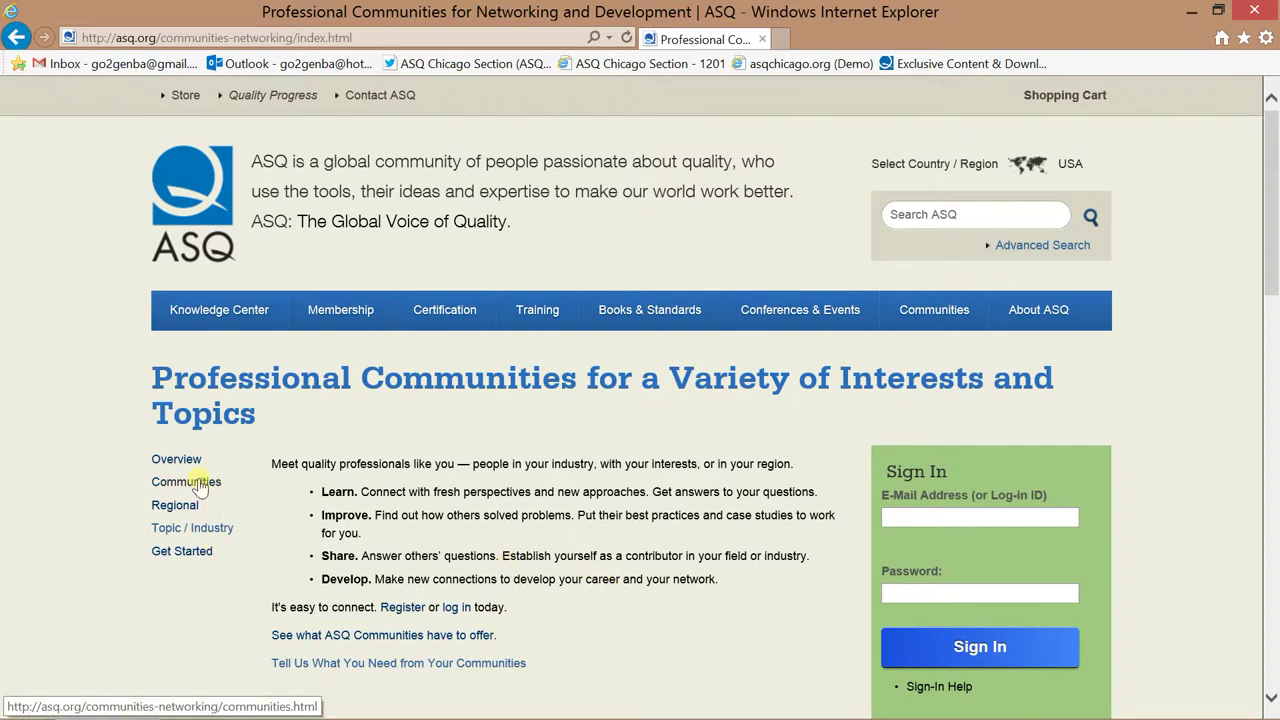
Open the Communities list page and scroll through its communities, social media and blogs sections.
{"action": "left_click", "coordinate": [200, 484]}
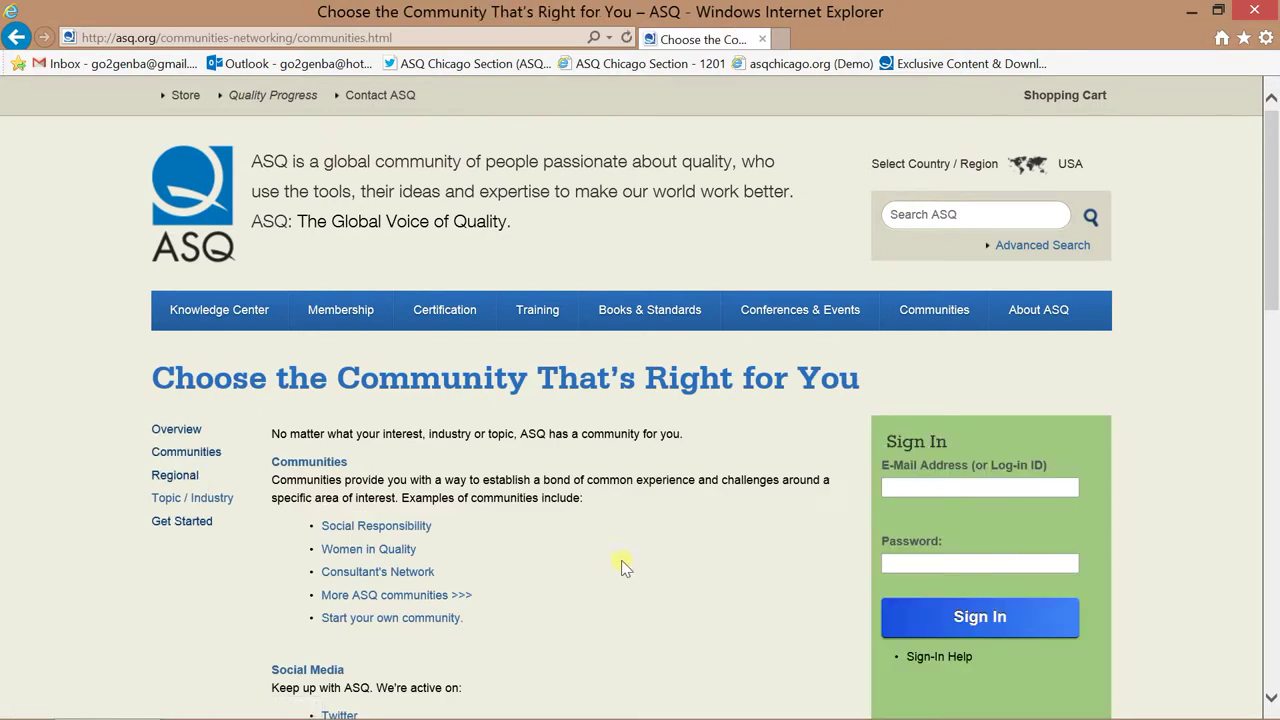
{"action": "scroll", "coordinate": [621, 561], "scroll_direction": "down", "scroll_amount": 2}
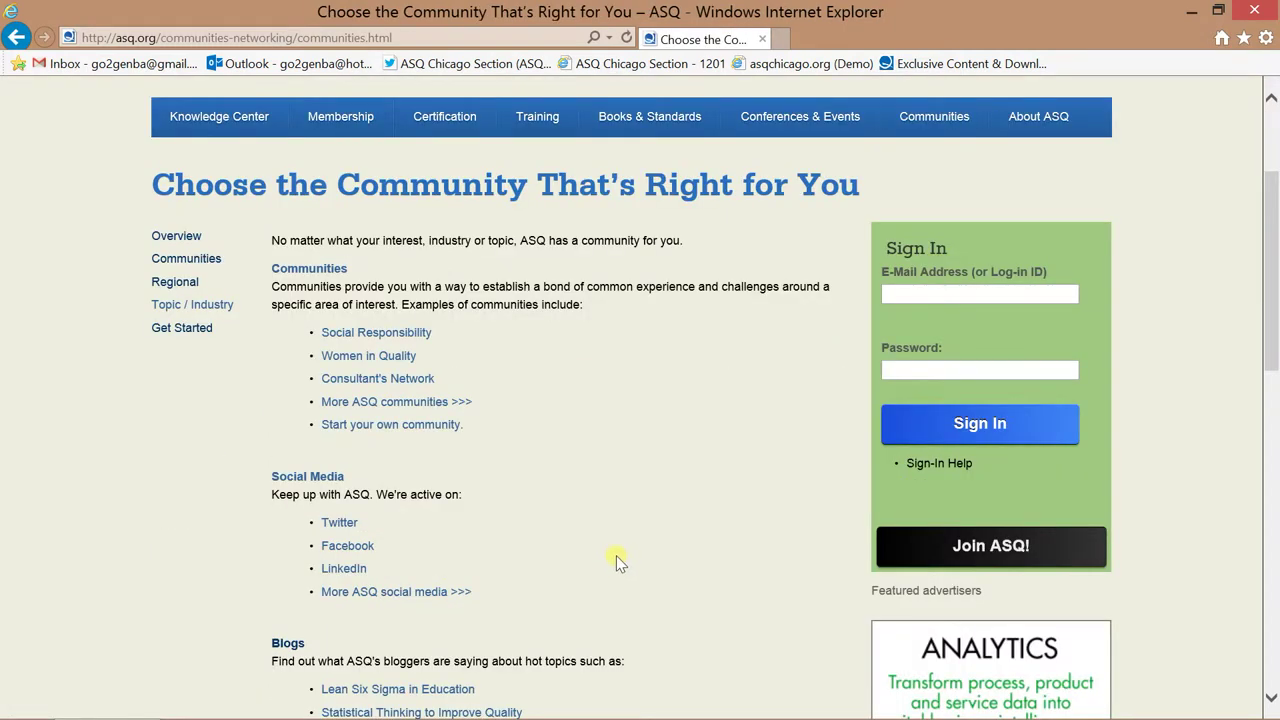
{"action": "scroll", "coordinate": [588, 540], "scroll_direction": "down", "scroll_amount": 1}
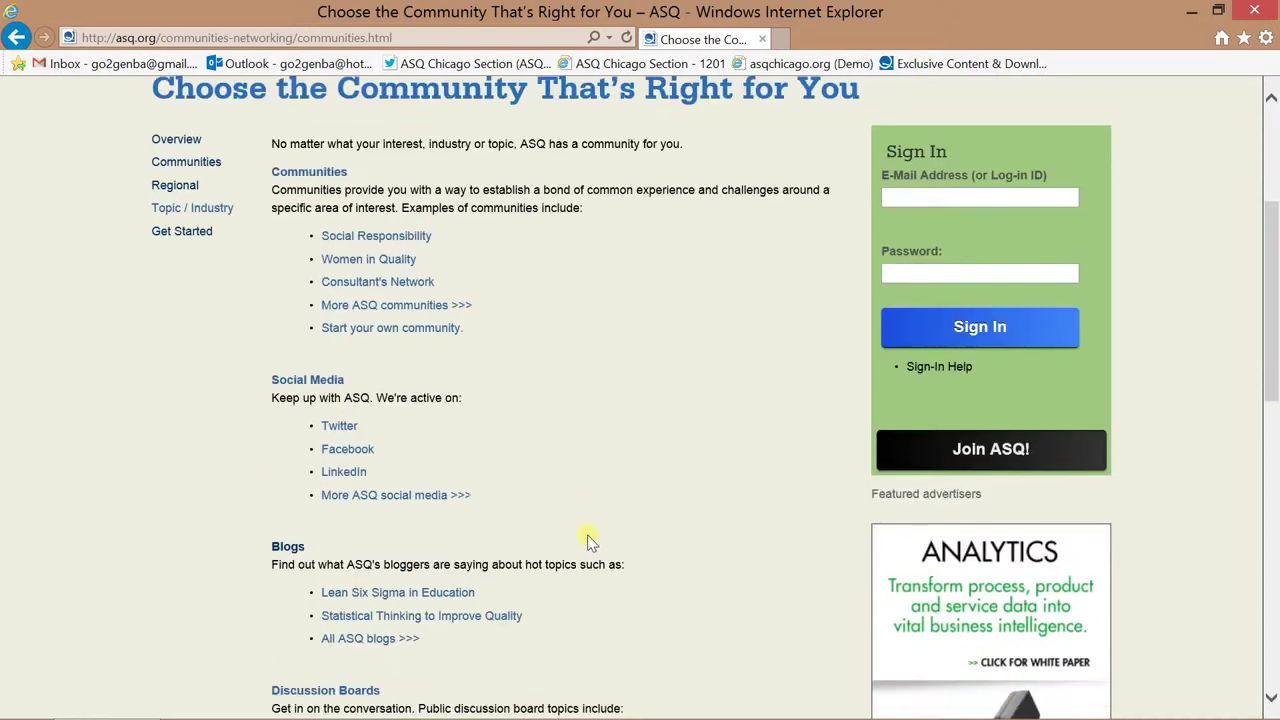
{"action": "scroll", "coordinate": [588, 540], "scroll_direction": "down", "scroll_amount": 1}
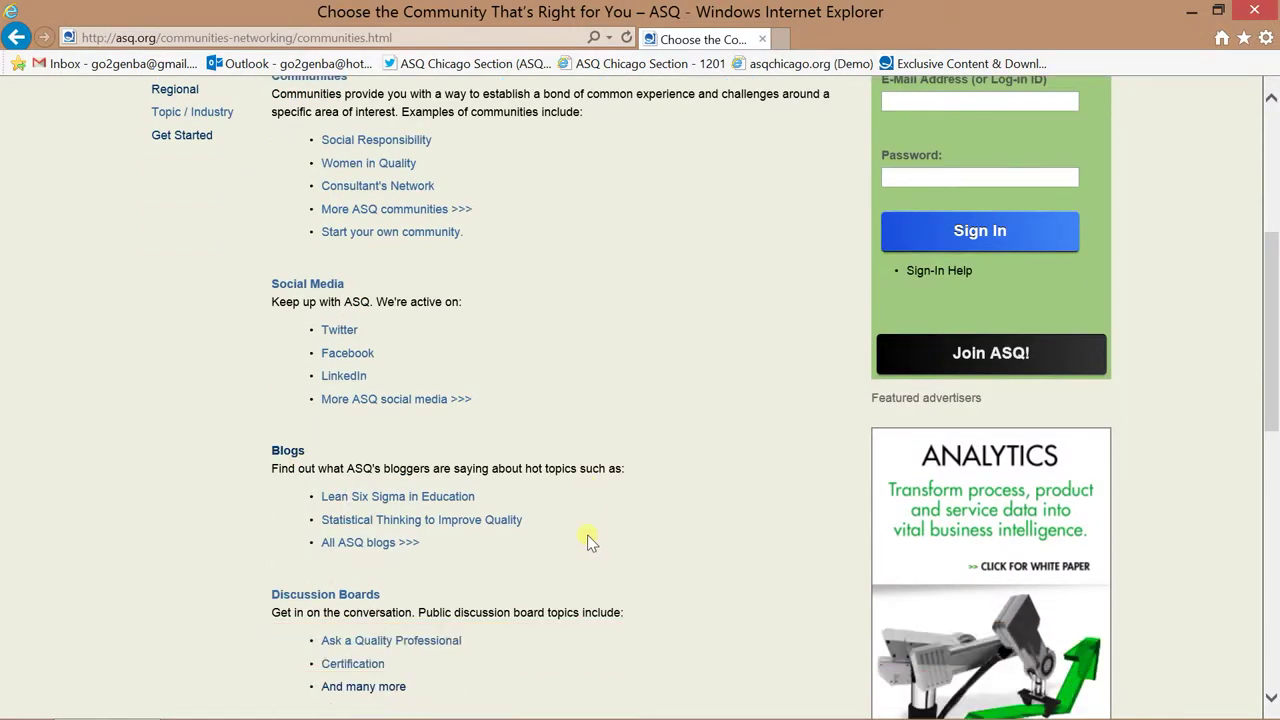
{"action": "scroll", "coordinate": [588, 540], "scroll_direction": "up", "scroll_amount": 4}
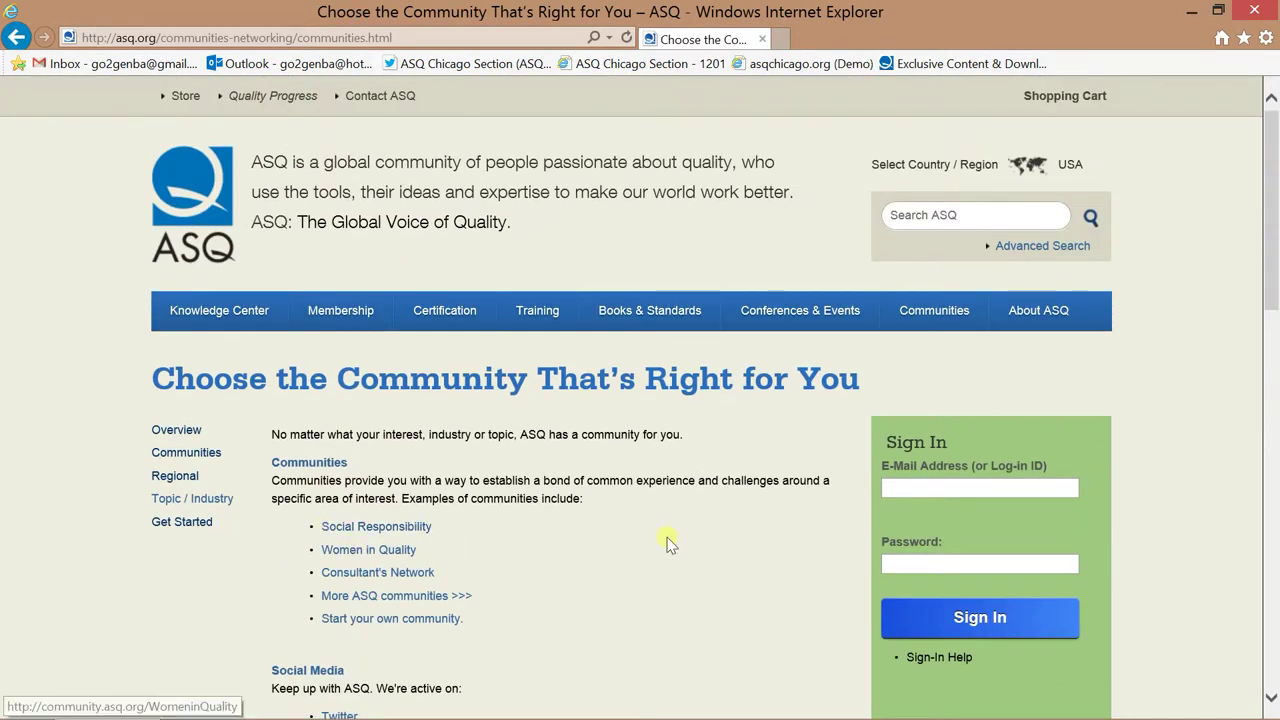
{"action": "left_click", "coordinate": [898, 488]}
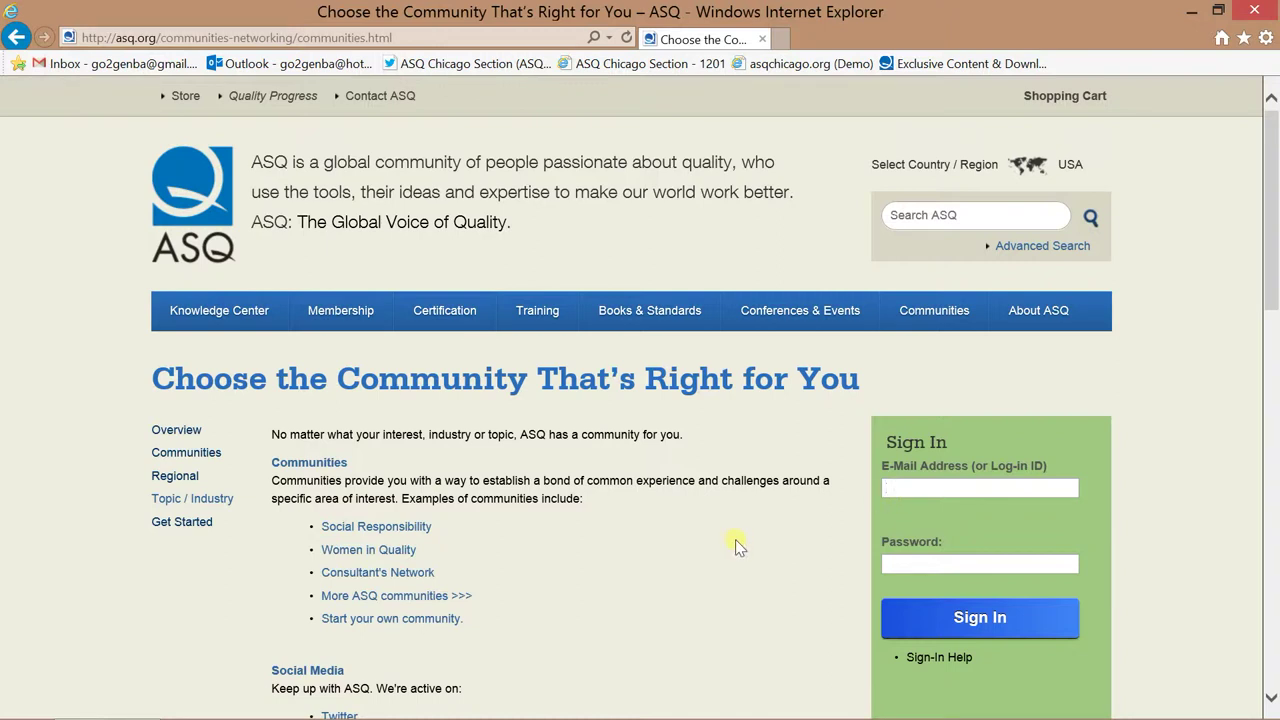
Open Get Started Building Your Community, then follow its log in link to the Log In or Register page.
{"action": "left_click", "coordinate": [182, 524]}
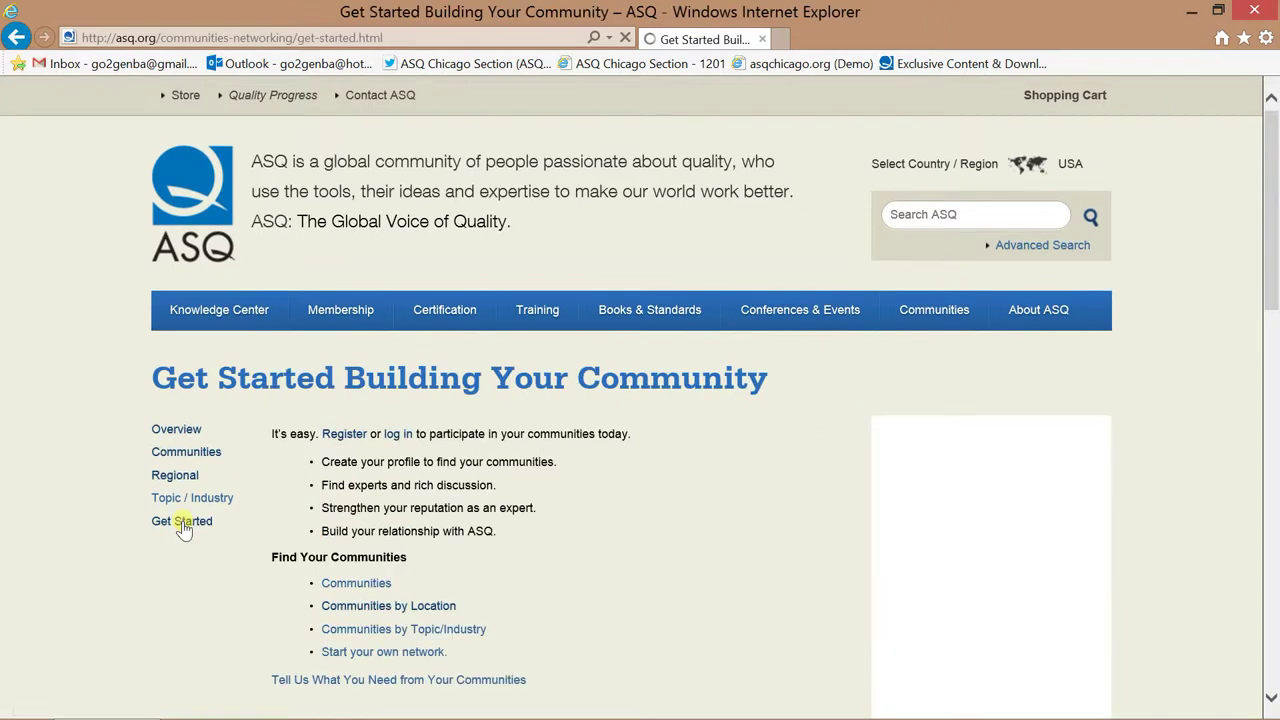
{"action": "scroll", "coordinate": [182, 530], "scroll_direction": "down", "scroll_amount": 1}
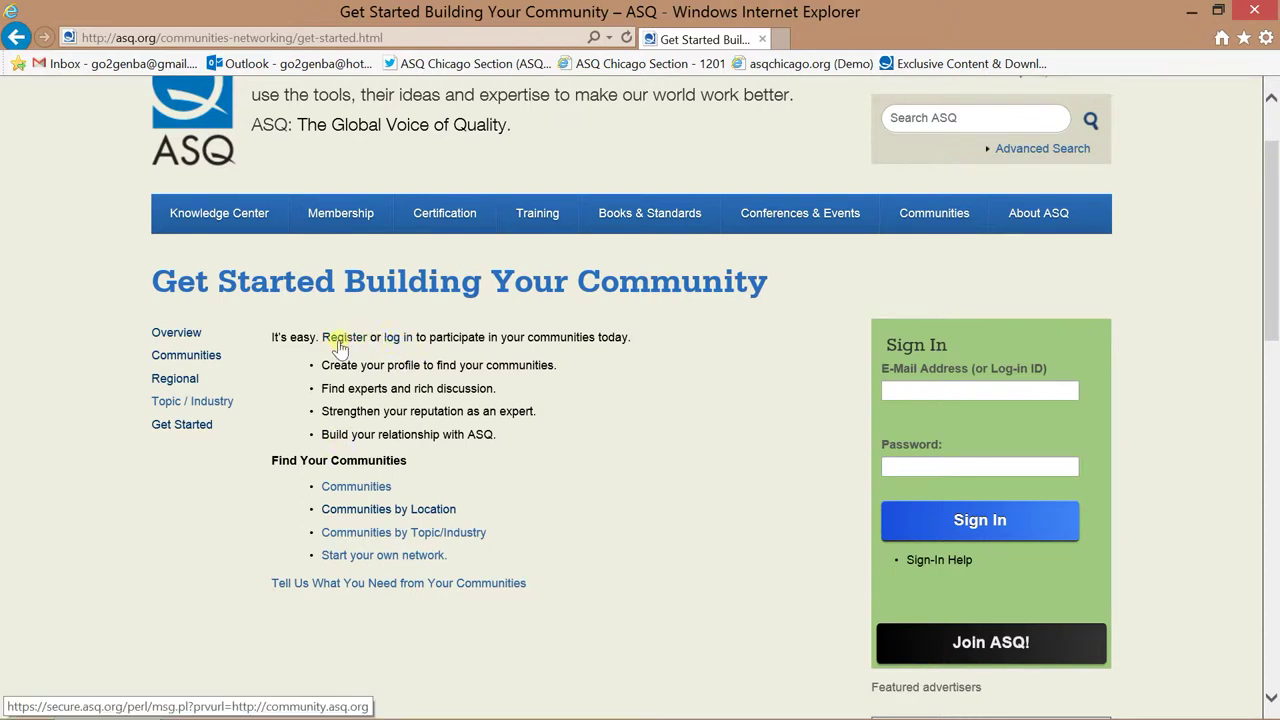
{"action": "left_click", "coordinate": [398, 340]}
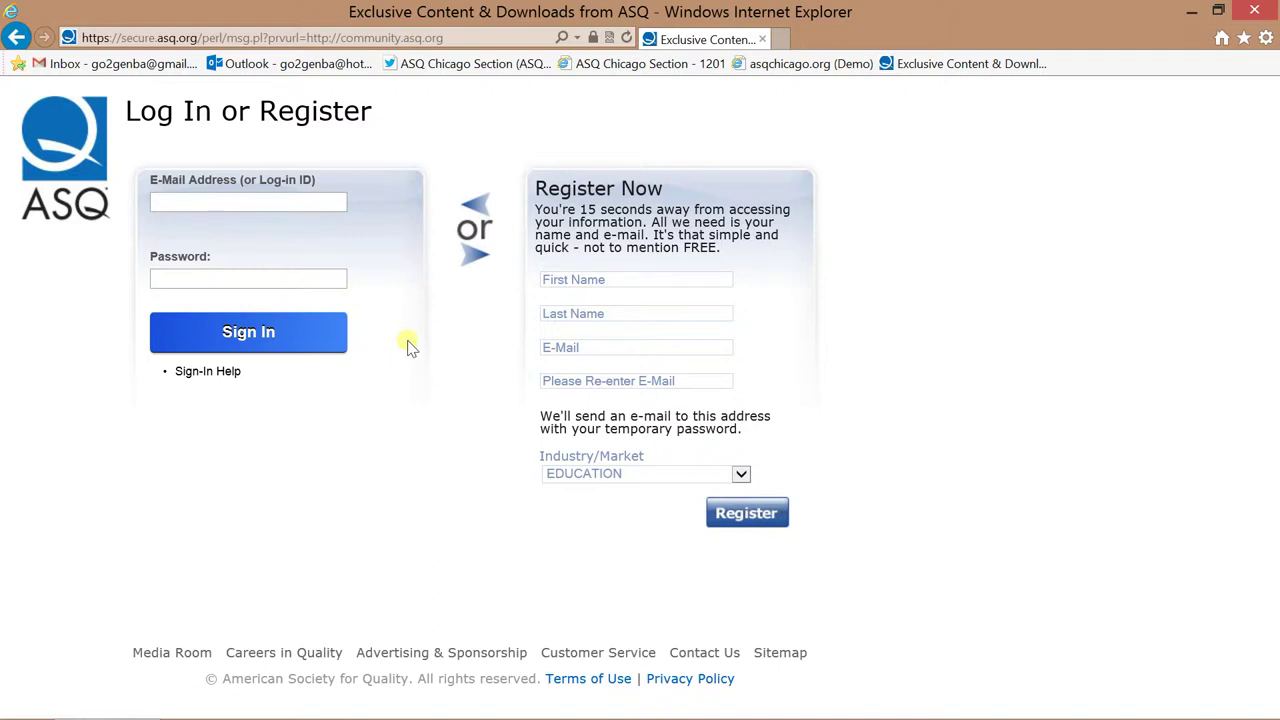
{"action": "left_click", "coordinate": [469, 42]}
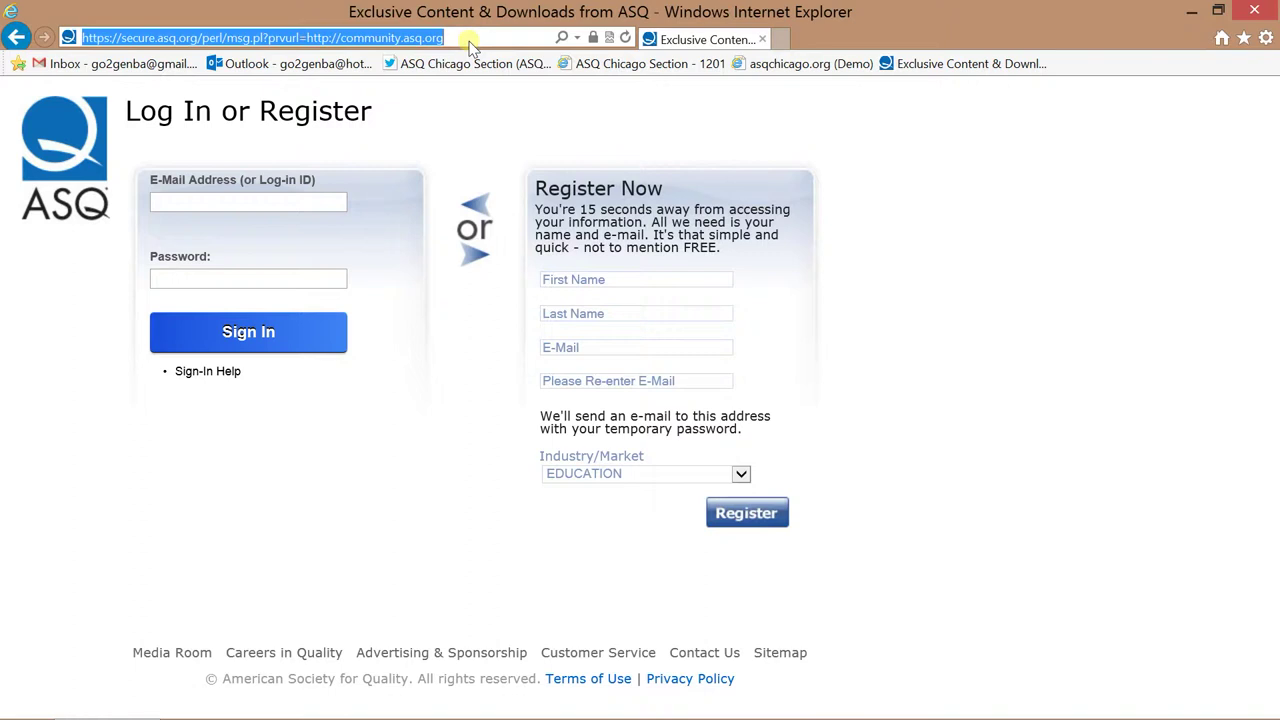
{"action": "left_click", "coordinate": [1246, 39]}
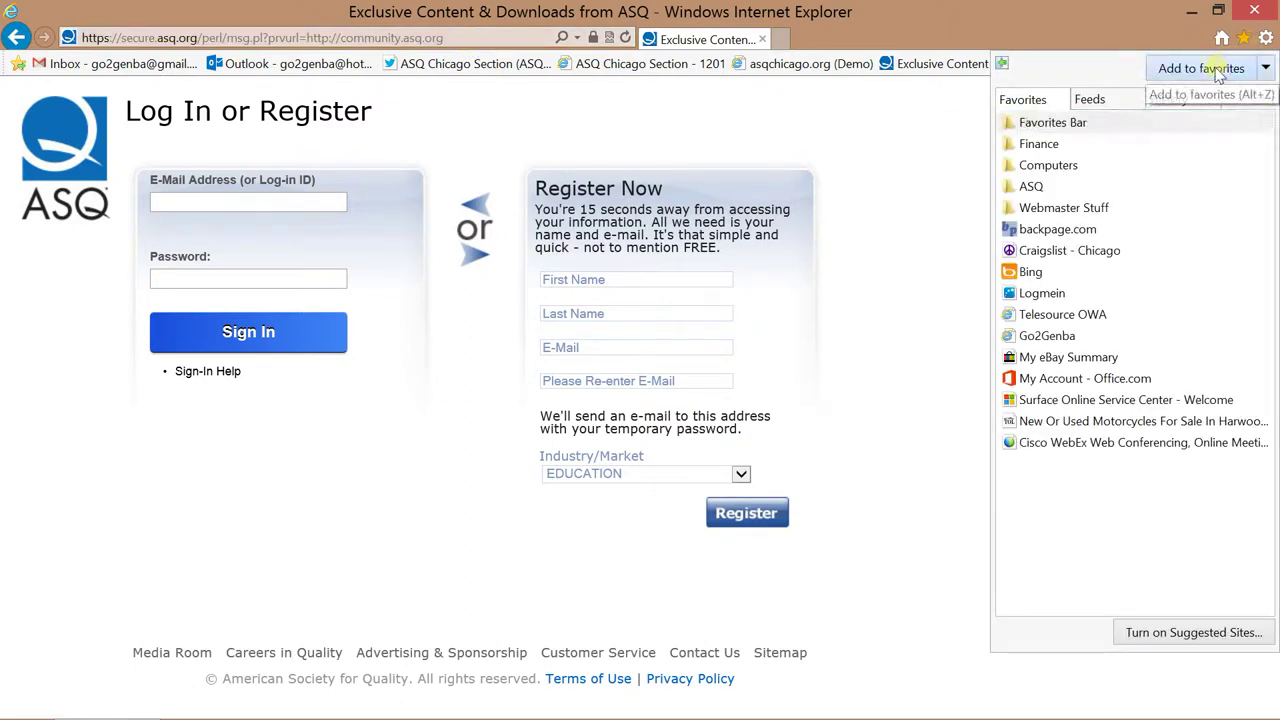
{"action": "left_click", "coordinate": [1218, 68]}
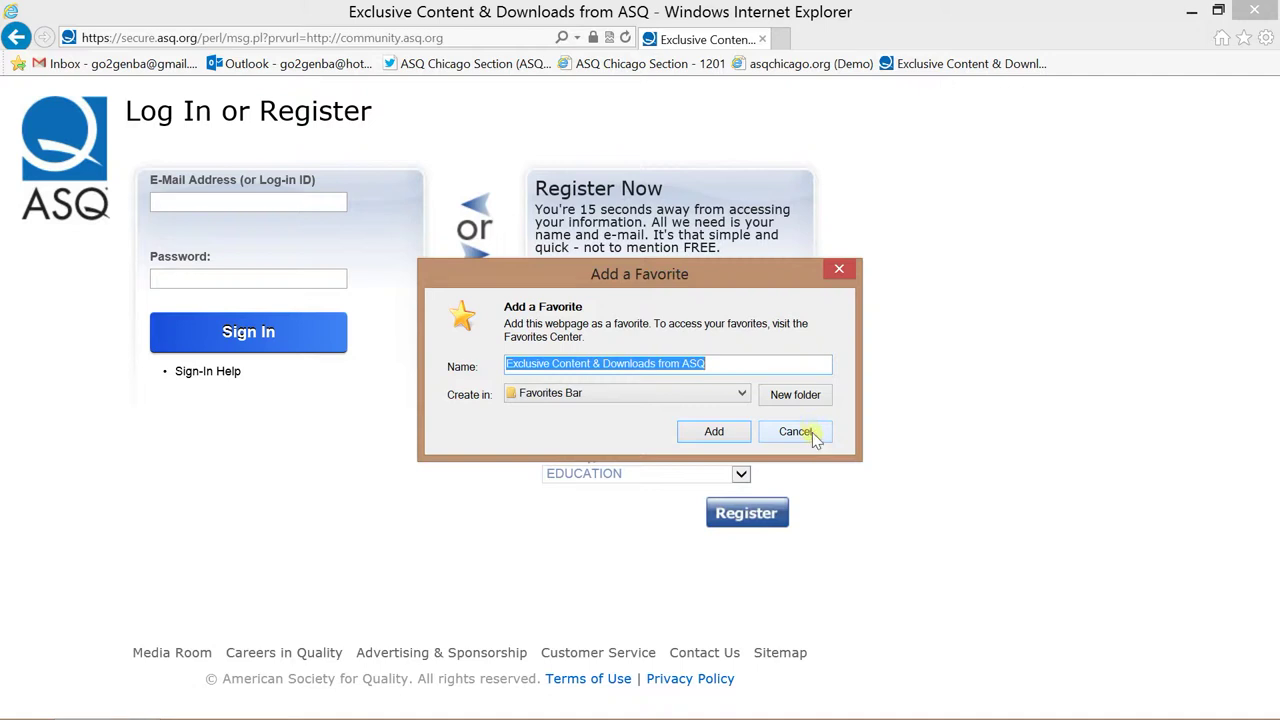
{"action": "left_click", "coordinate": [796, 431]}
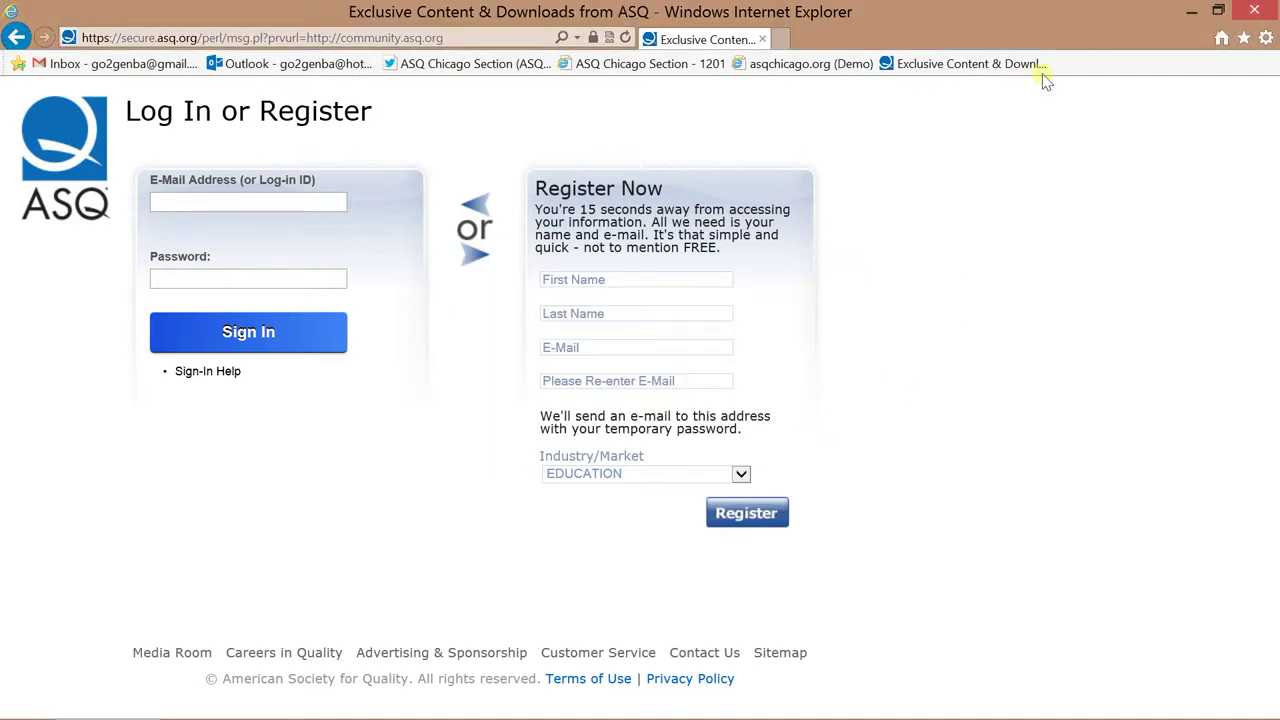
Fill the e-mail and password from the saved autocomplete suggestion and sign in.
{"action": "left_click", "coordinate": [228, 201]}
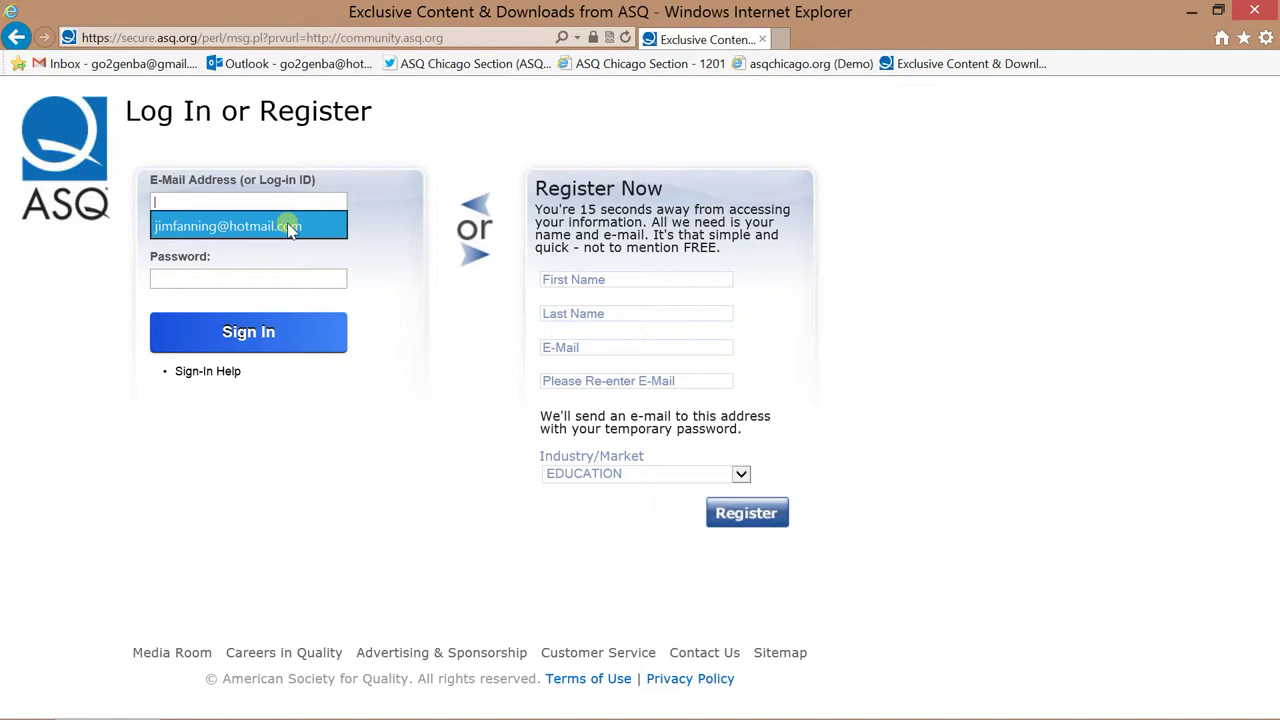
{"action": "left_click", "coordinate": [288, 228]}
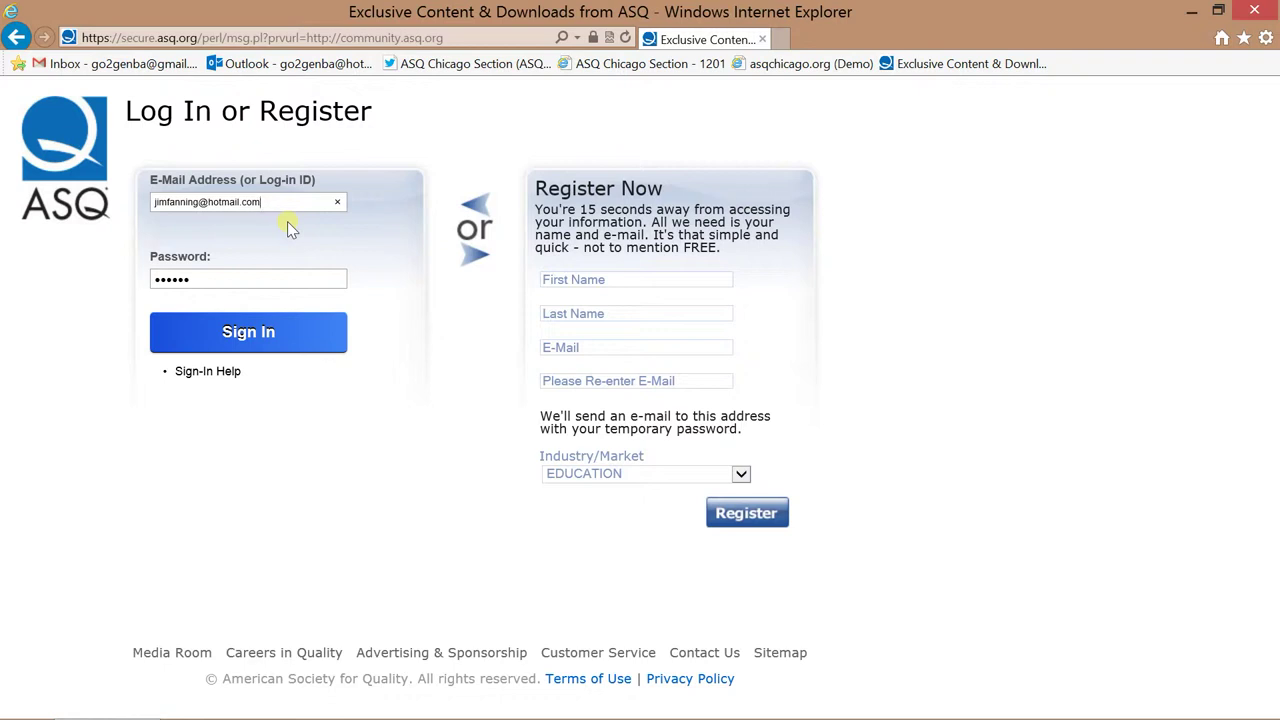
{"action": "left_click", "coordinate": [290, 332]}
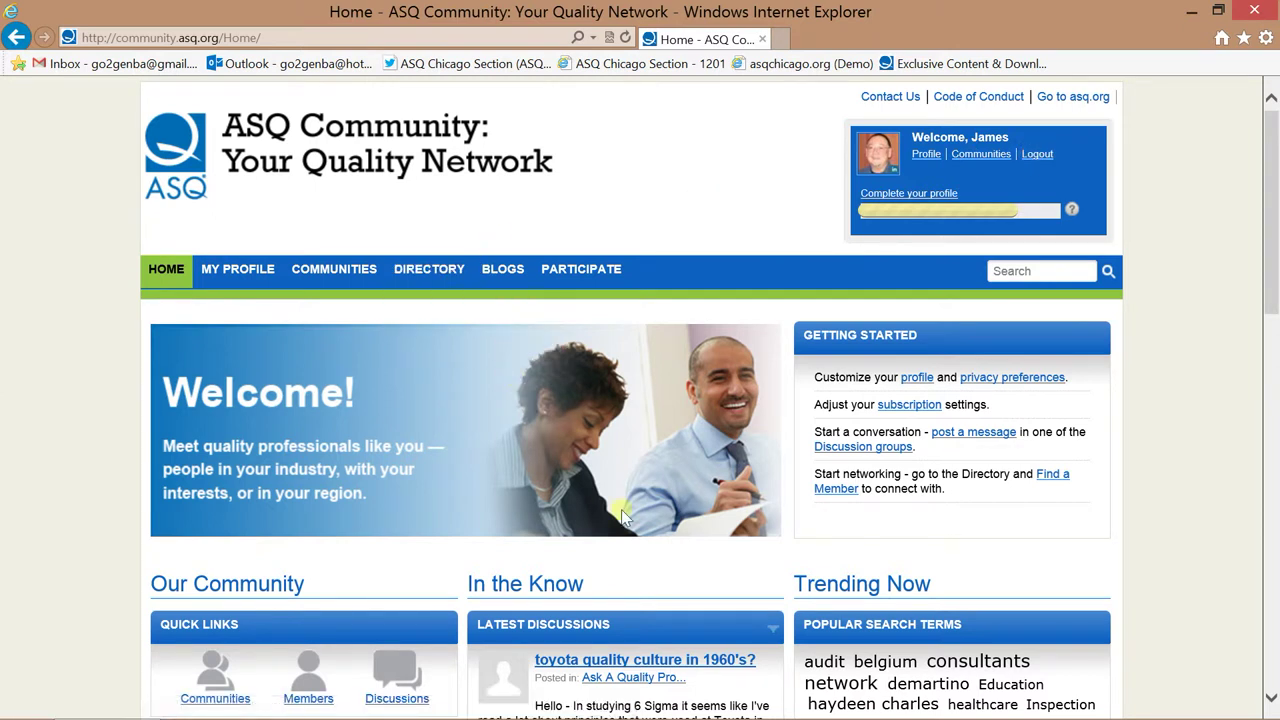
Scroll through the home page's latest discussions, recent blogs and shared files, then back to the top.
{"action": "scroll", "coordinate": [622, 515], "scroll_direction": "down", "scroll_amount": 3}
{"action": "scroll", "coordinate": [616, 508], "scroll_direction": "up", "scroll_amount": 1}
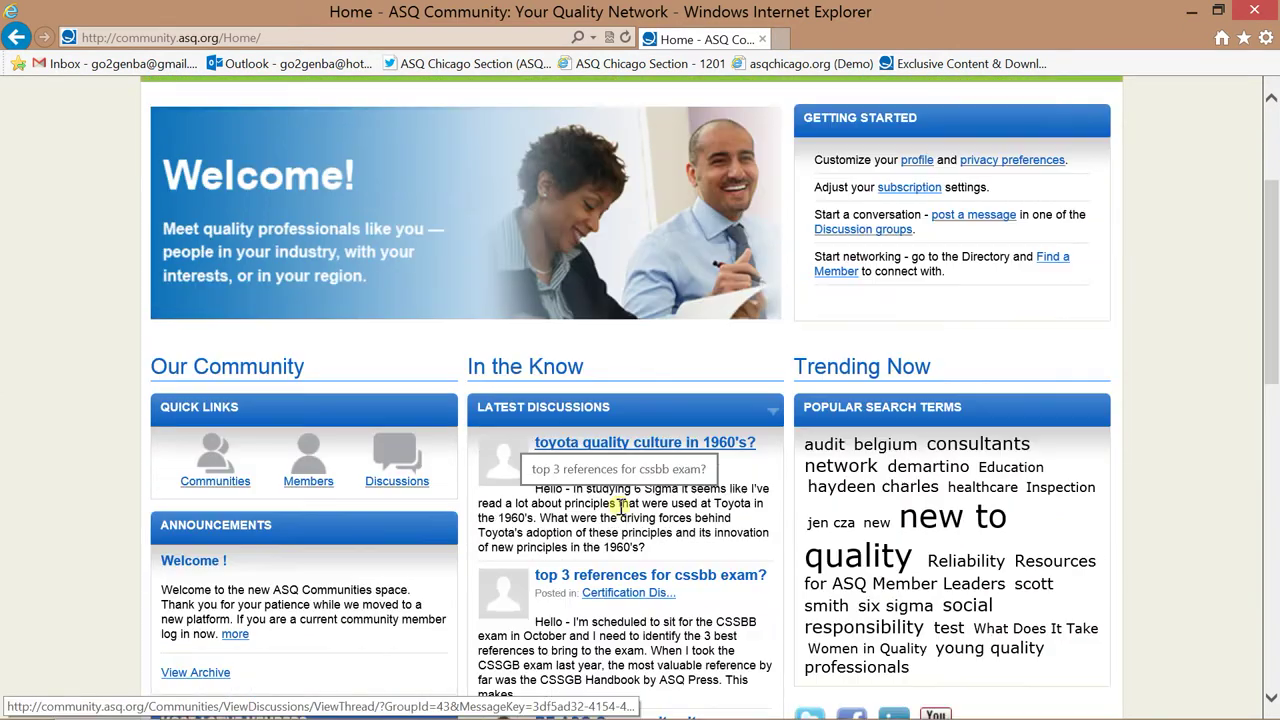
{"action": "scroll", "coordinate": [620, 505], "scroll_direction": "up", "scroll_amount": 3}
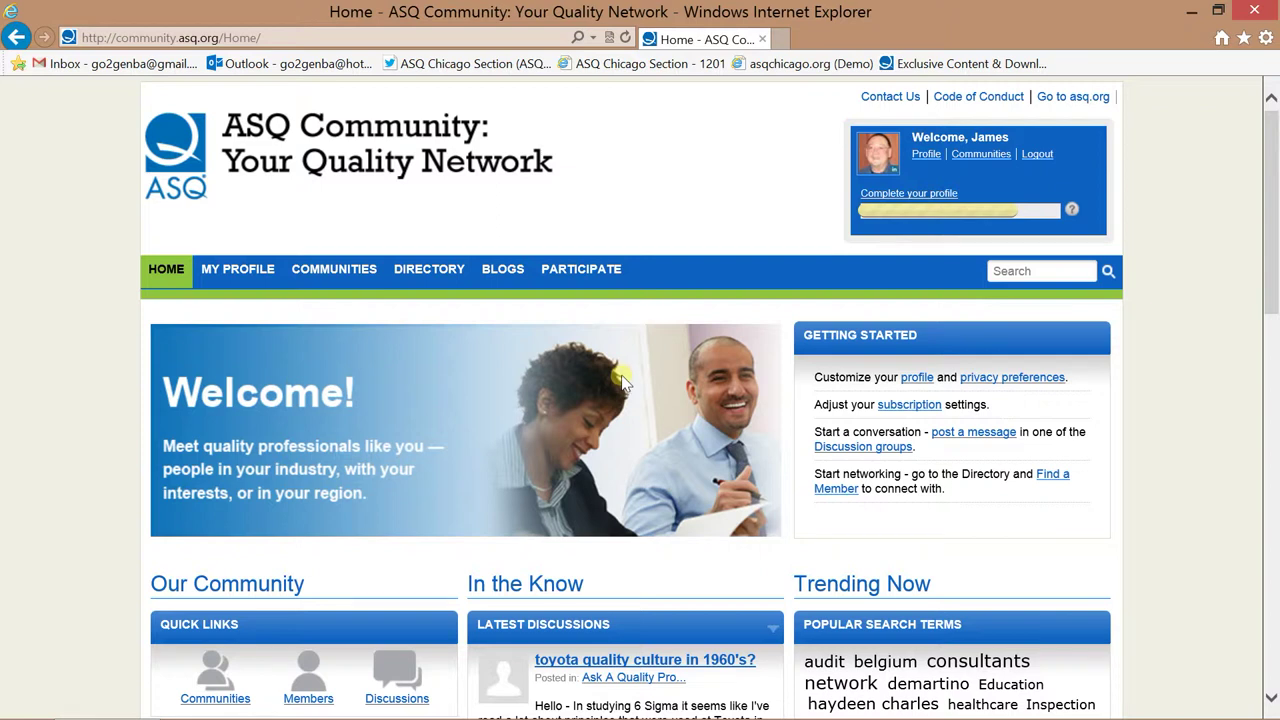
{"action": "mouse_move", "coordinate": [250, 270]}
{"action": "scroll", "coordinate": [190, 367], "scroll_direction": "down", "scroll_amount": 4}
{"action": "scroll", "coordinate": [195, 369], "scroll_direction": "down", "scroll_amount": 1}
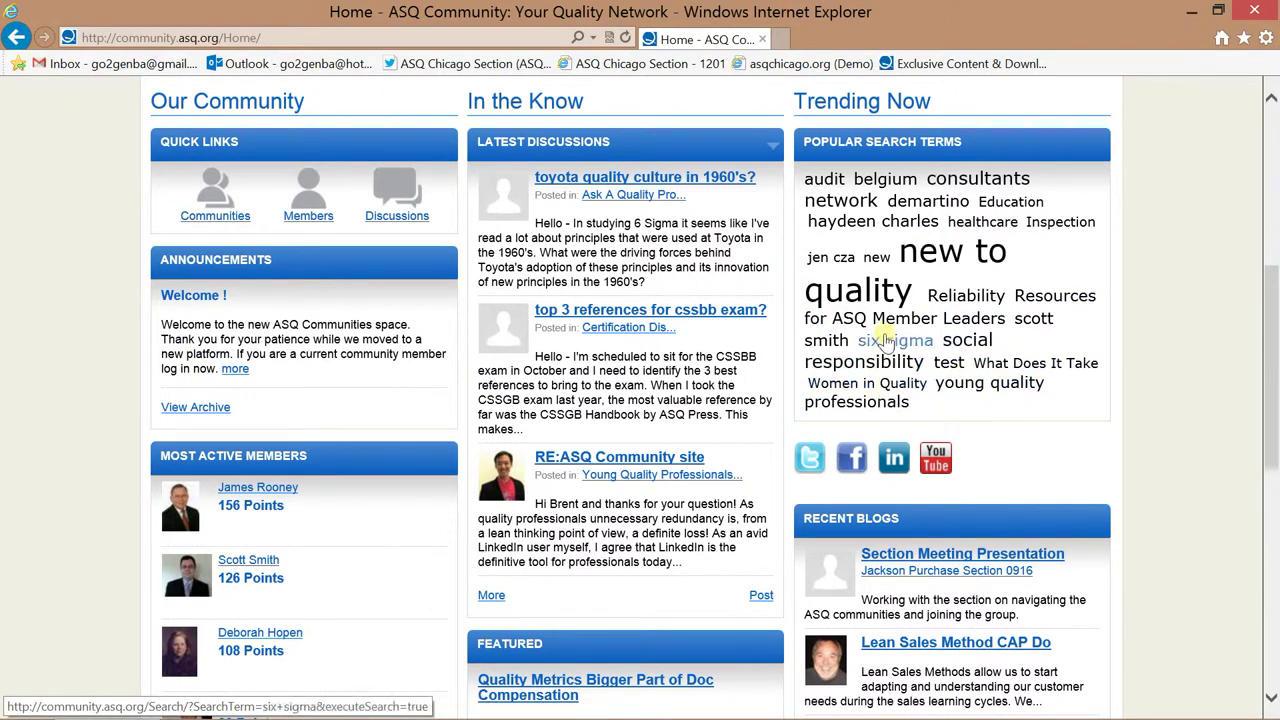
{"action": "scroll", "coordinate": [1235, 440], "scroll_direction": "down", "scroll_amount": 1}
{"action": "scroll", "coordinate": [1235, 440], "scroll_direction": "down", "scroll_amount": 5}
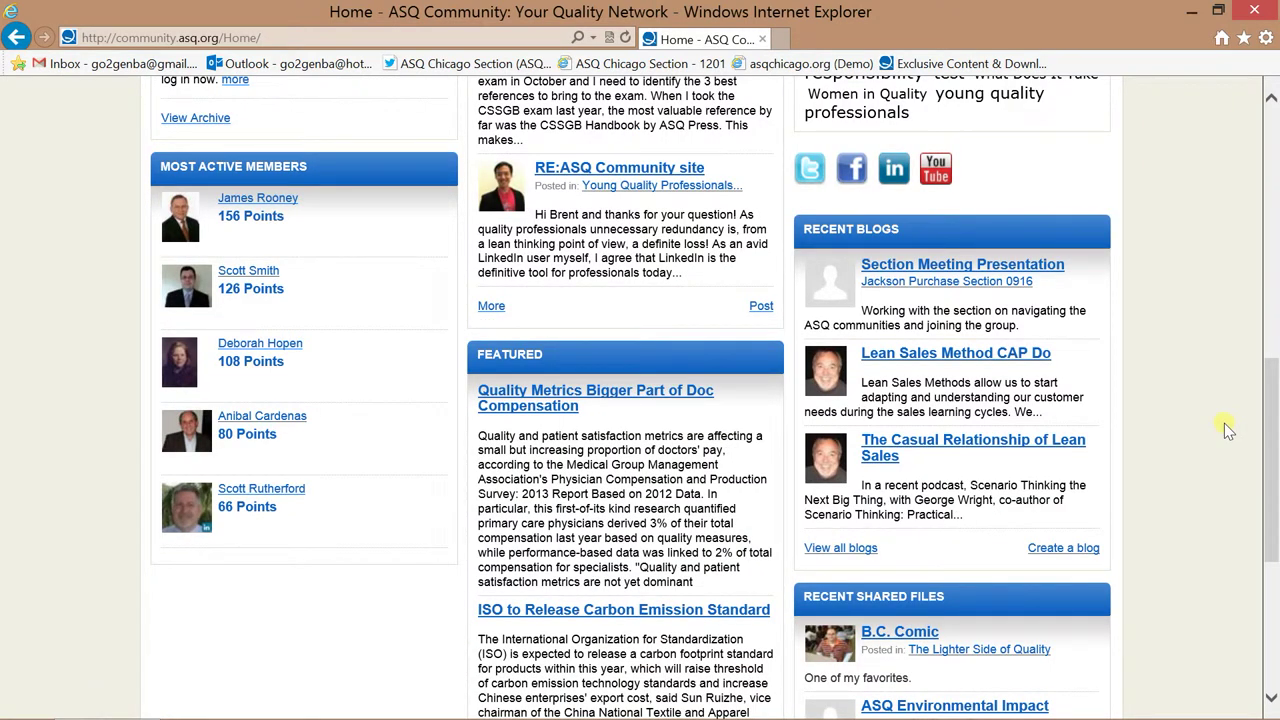
{"action": "scroll", "coordinate": [1228, 428], "scroll_direction": "down", "scroll_amount": 8}
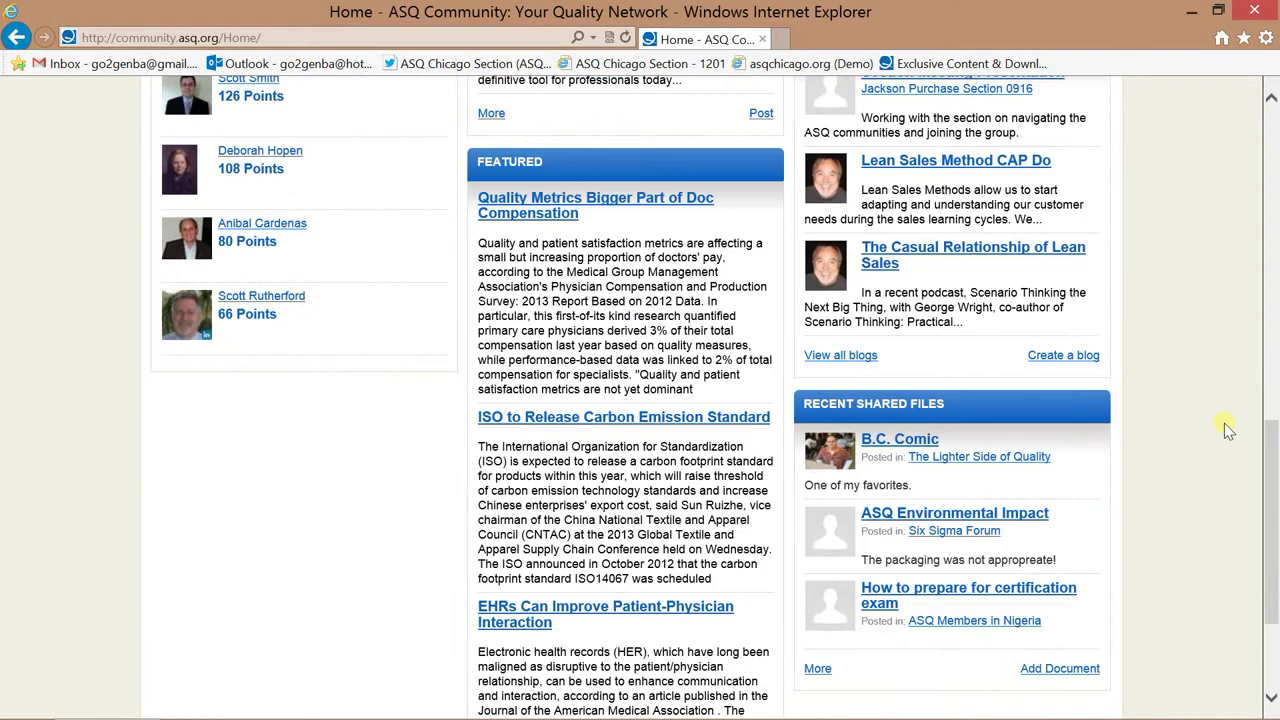
{"action": "scroll", "coordinate": [1224, 423], "scroll_direction": "up", "scroll_amount": 8}
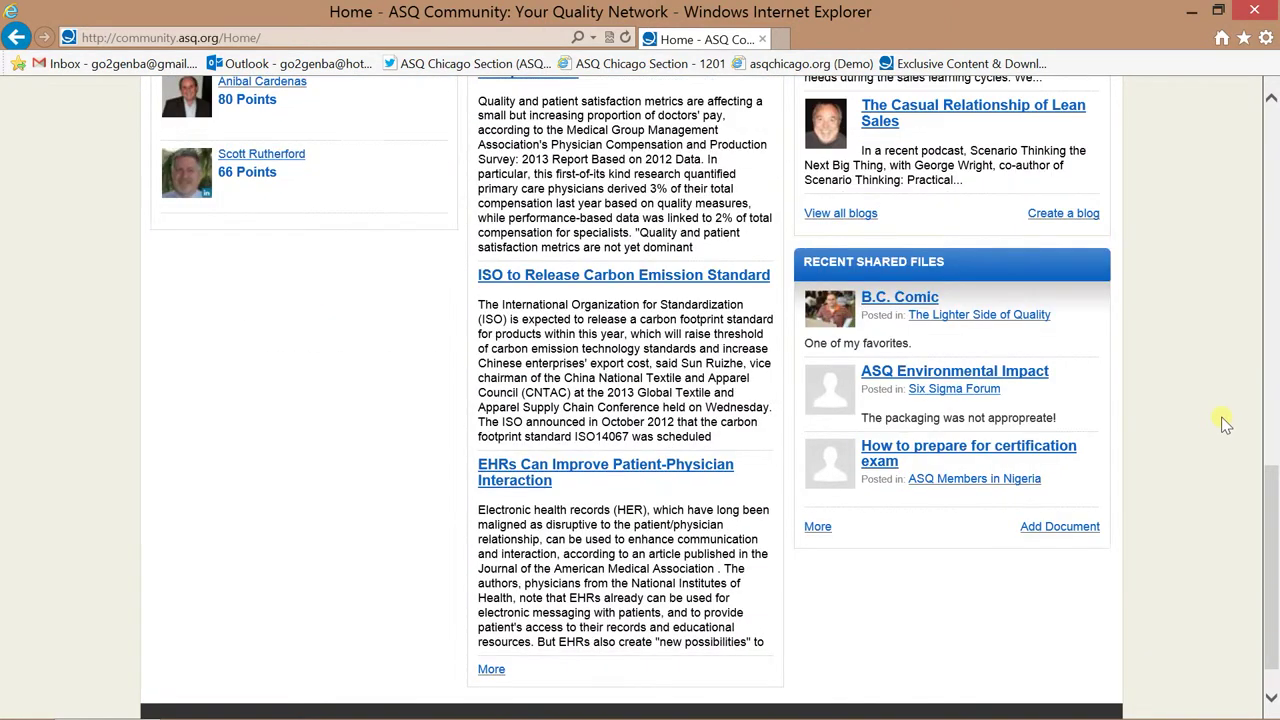
{"action": "scroll", "coordinate": [1224, 423], "scroll_direction": "up", "scroll_amount": 15}
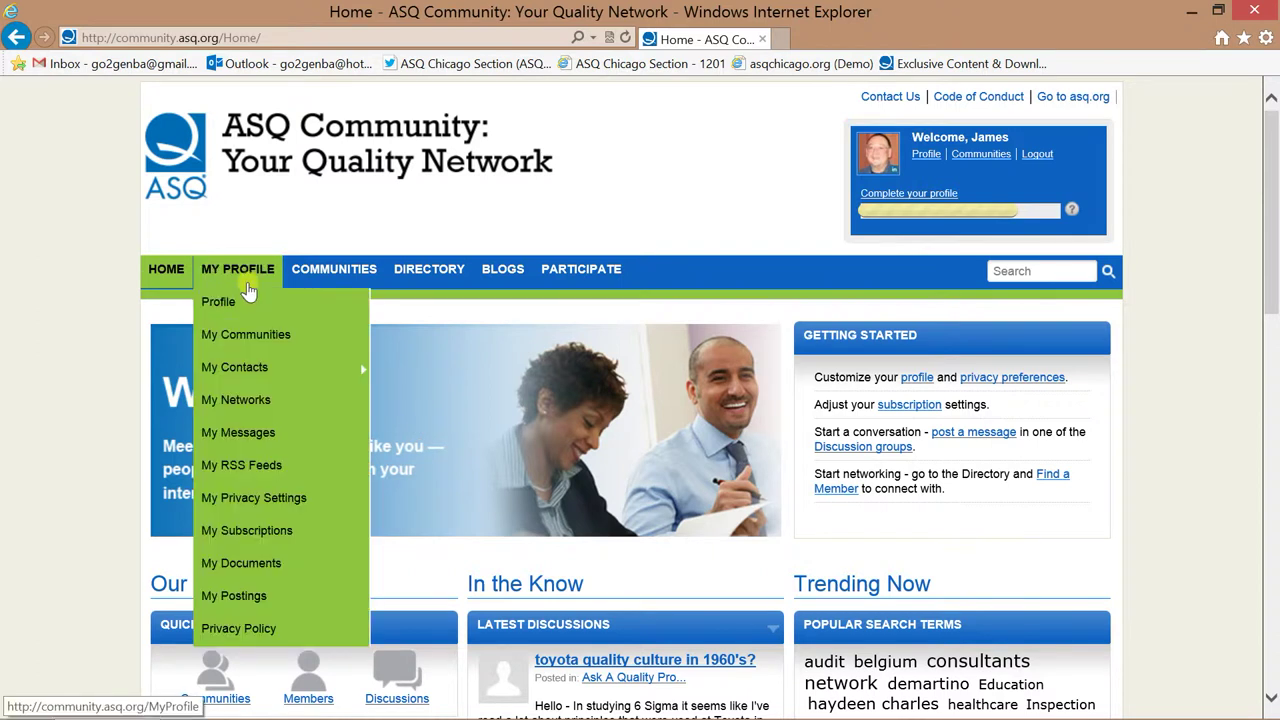
Open MY PROFILE > Profile and scroll through the contact details, bio, contacts and joined communities.
{"action": "left_click", "coordinate": [227, 303]}
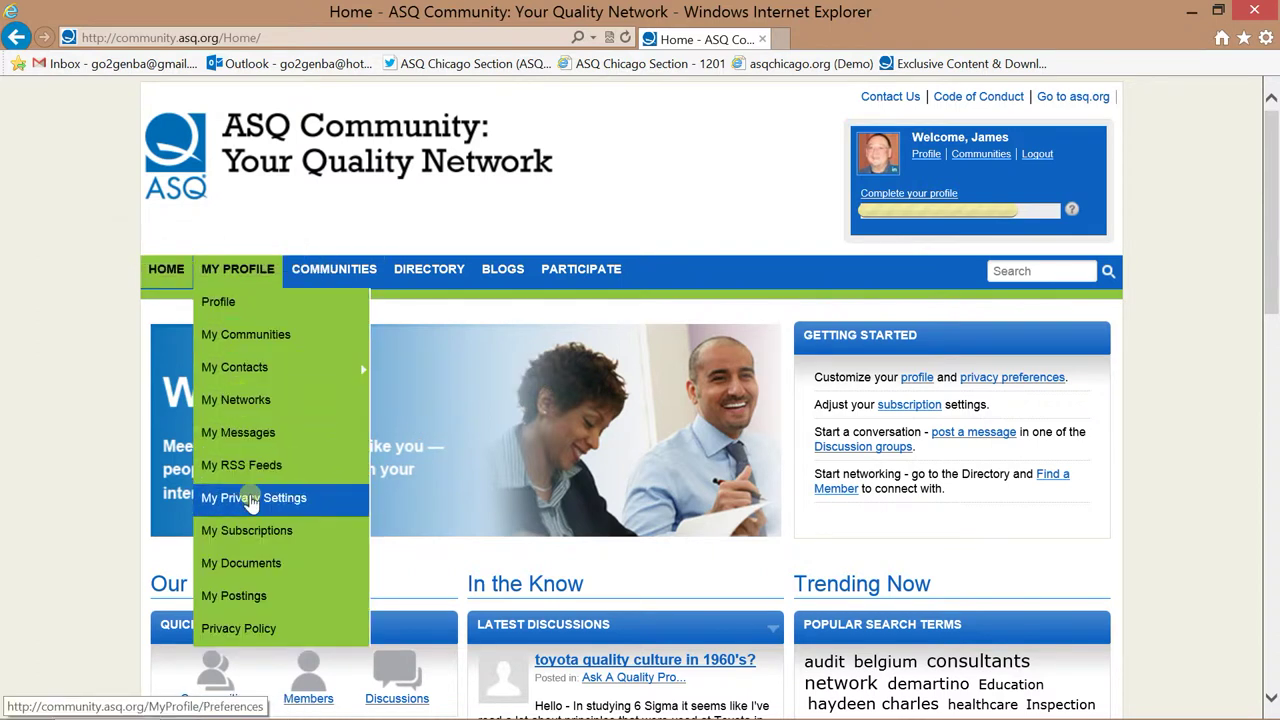
{"action": "left_click", "coordinate": [245, 310]}
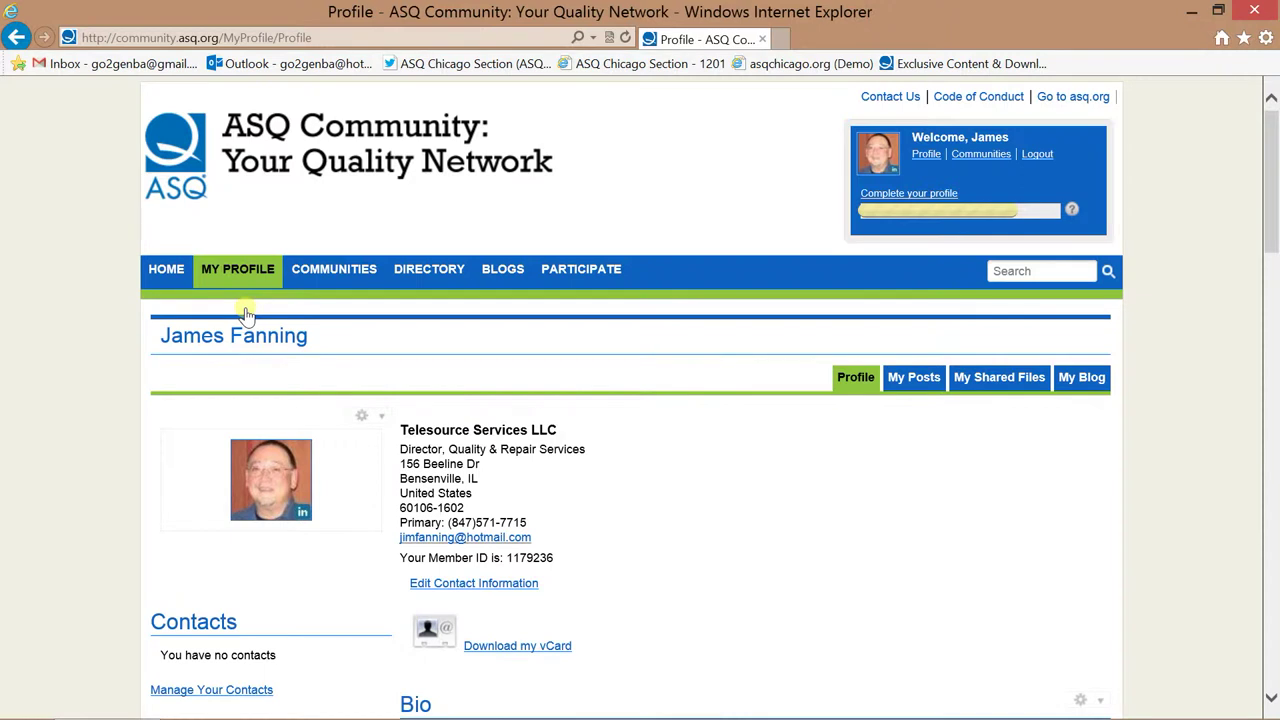
{"action": "scroll", "coordinate": [246, 314], "scroll_direction": "down", "scroll_amount": 8}
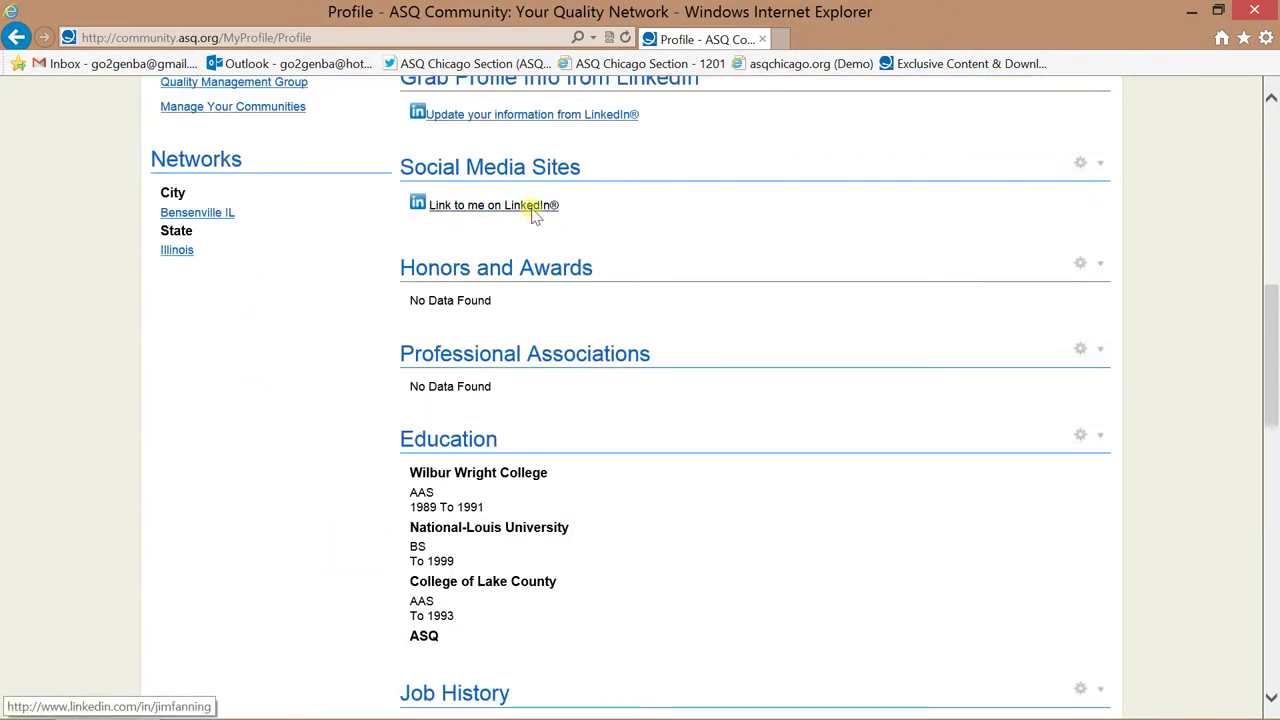
{"action": "scroll", "coordinate": [535, 215], "scroll_direction": "up", "scroll_amount": 5}
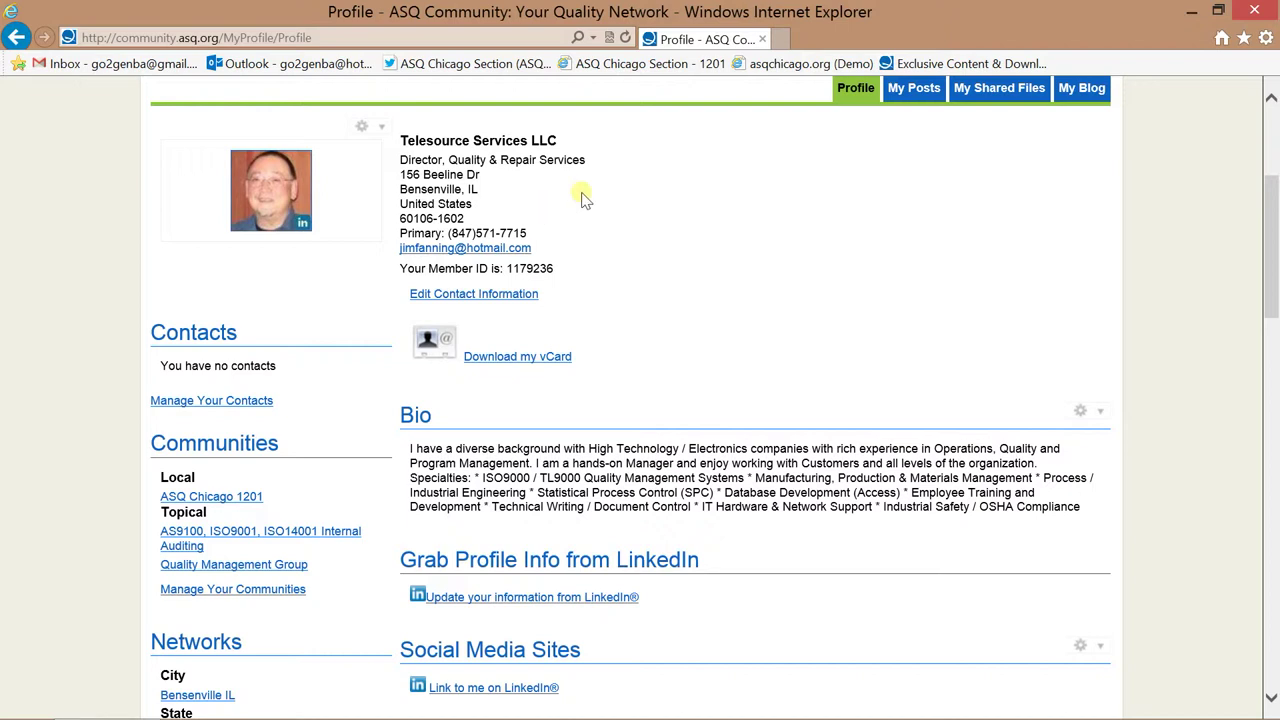
{"action": "scroll", "coordinate": [614, 271], "scroll_direction": "down", "scroll_amount": 5}
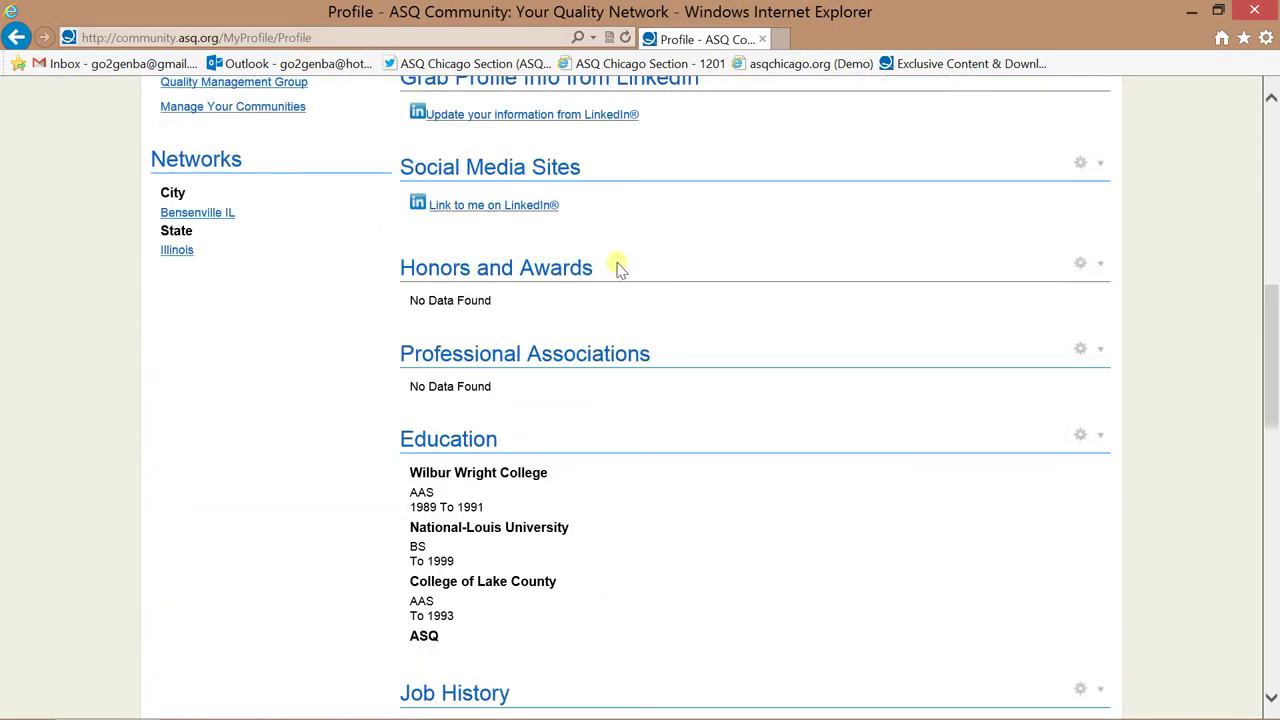
{"action": "scroll", "coordinate": [618, 270], "scroll_direction": "up", "scroll_amount": 2}
{"action": "scroll", "coordinate": [617, 266], "scroll_direction": "up", "scroll_amount": 3}
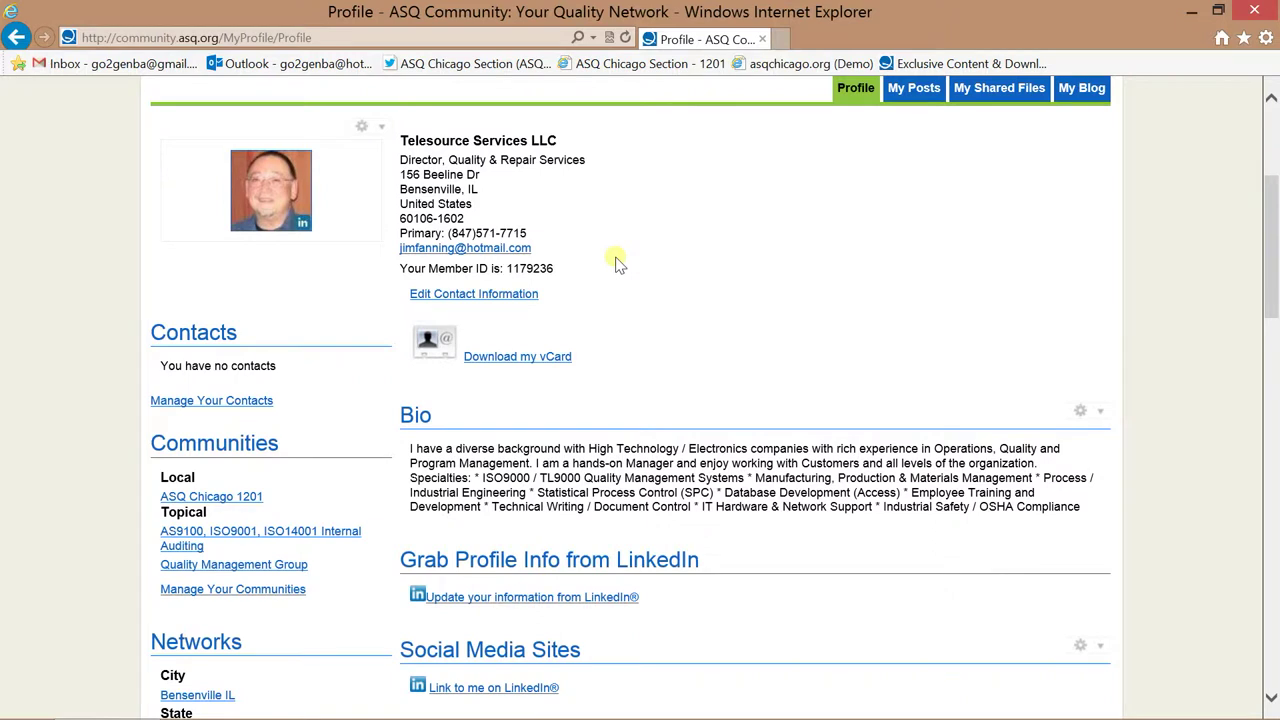
{"action": "scroll", "coordinate": [617, 263], "scroll_direction": "down", "scroll_amount": 1}
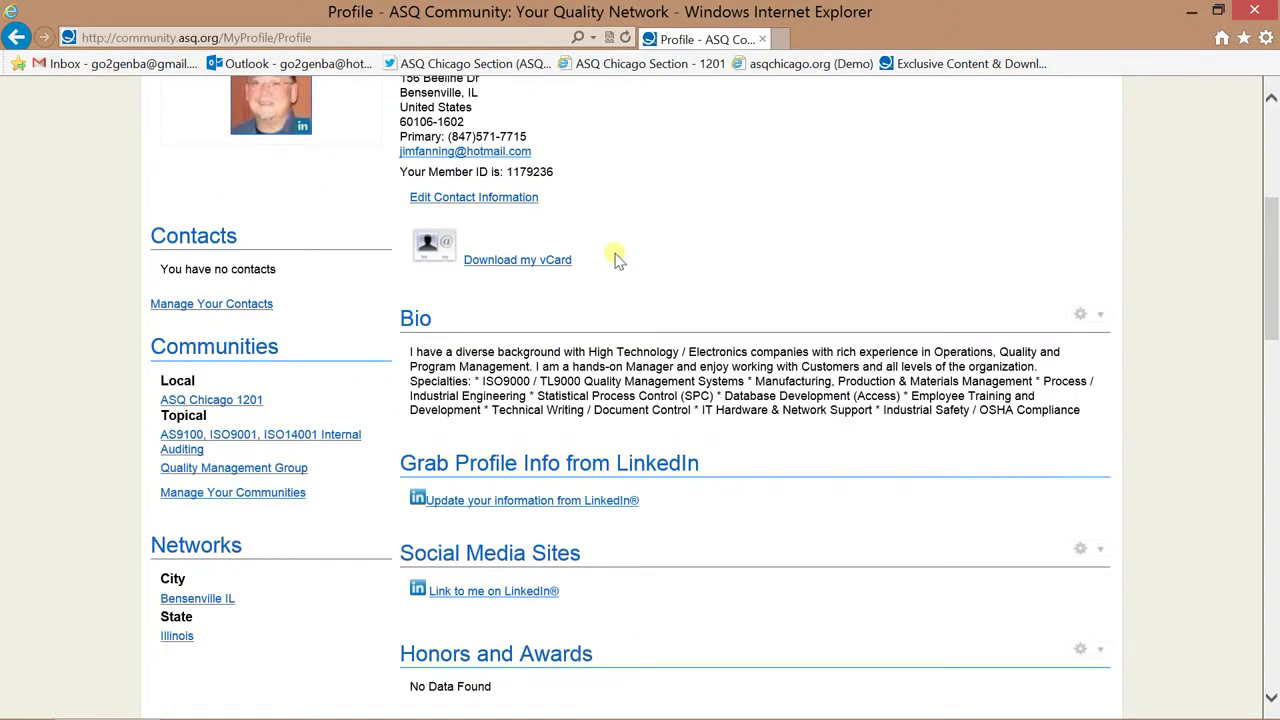
{"action": "scroll", "coordinate": [617, 257], "scroll_direction": "up", "scroll_amount": 2}
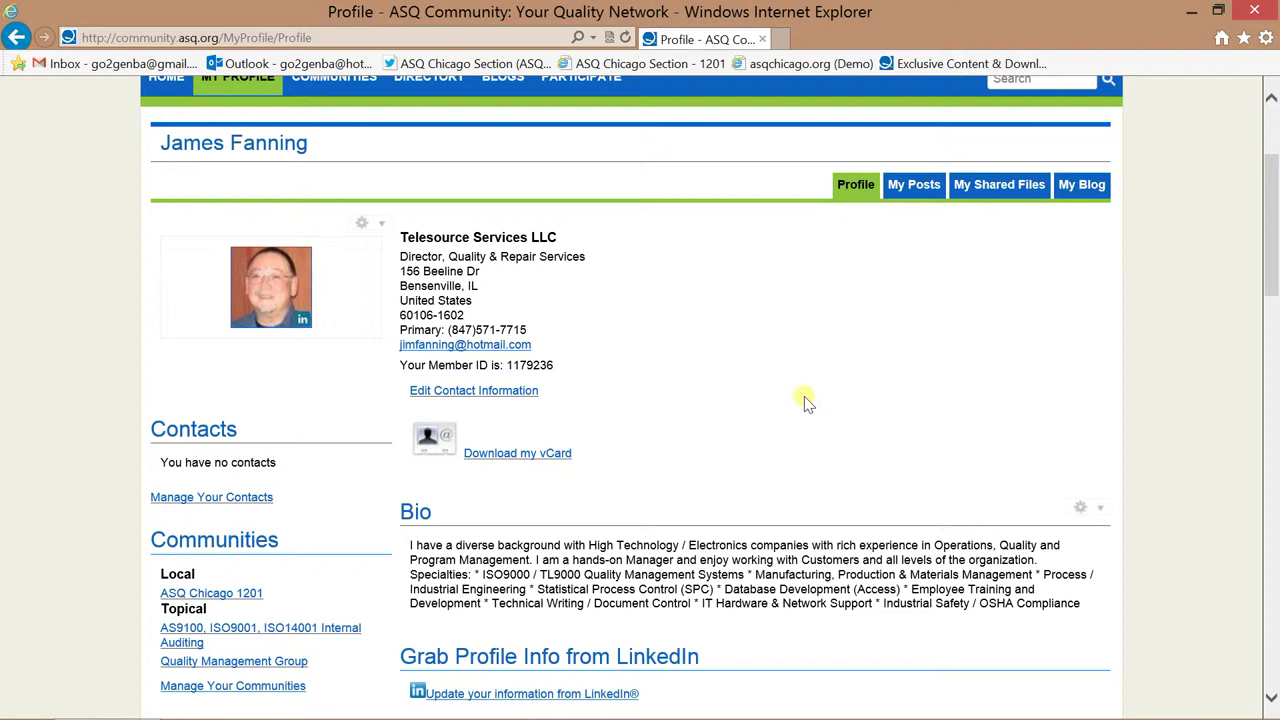
{"action": "scroll", "coordinate": [885, 331], "scroll_direction": "up", "scroll_amount": 2}
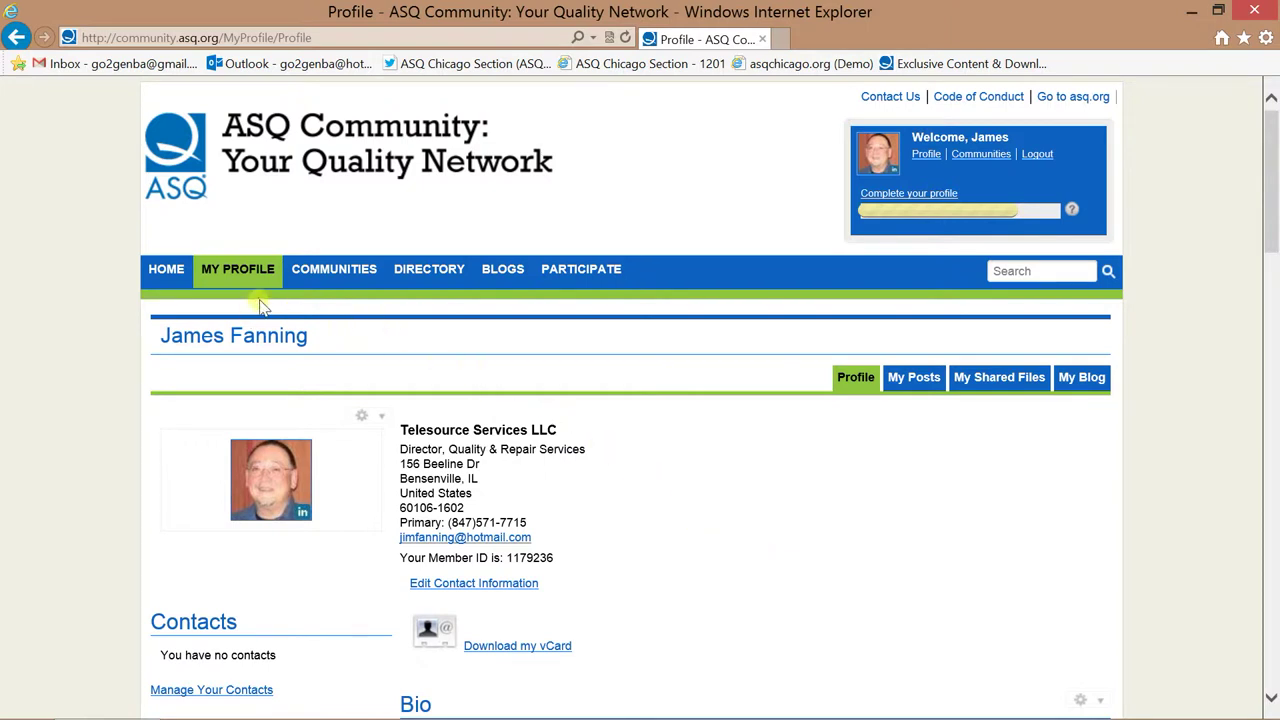
{"action": "mouse_move", "coordinate": [247, 287]}
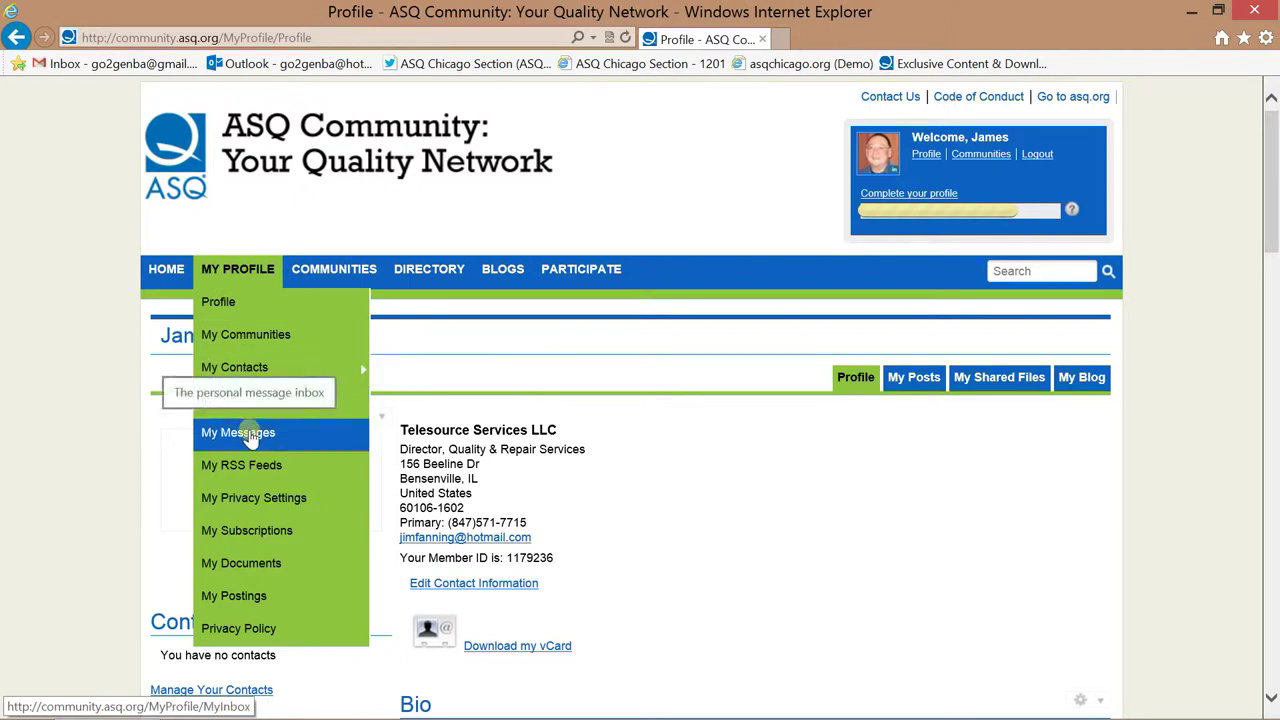
Open My Subscriptions and review each community's e-mail delivery option, including the two Daily Digests.
{"action": "left_click", "coordinate": [268, 536]}
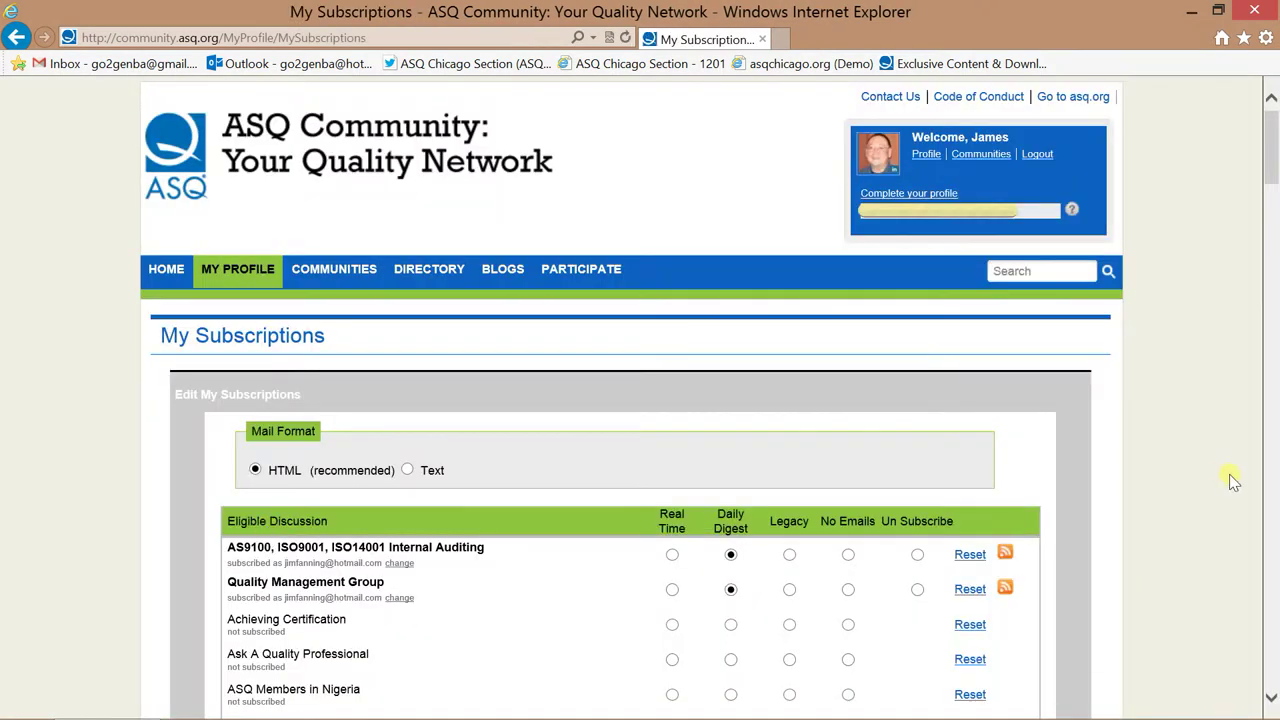
{"action": "scroll", "coordinate": [1229, 474], "scroll_direction": "down", "scroll_amount": 3}
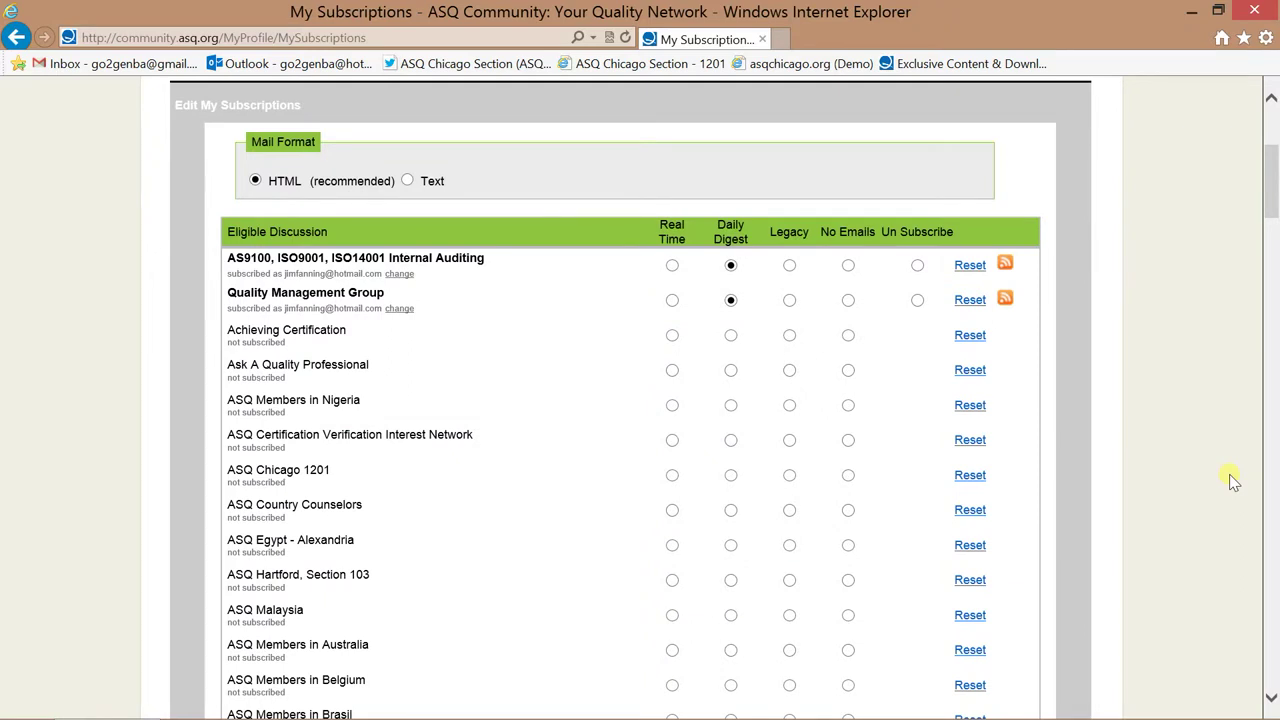
{"action": "scroll", "coordinate": [1231, 477], "scroll_direction": "down", "scroll_amount": 8}
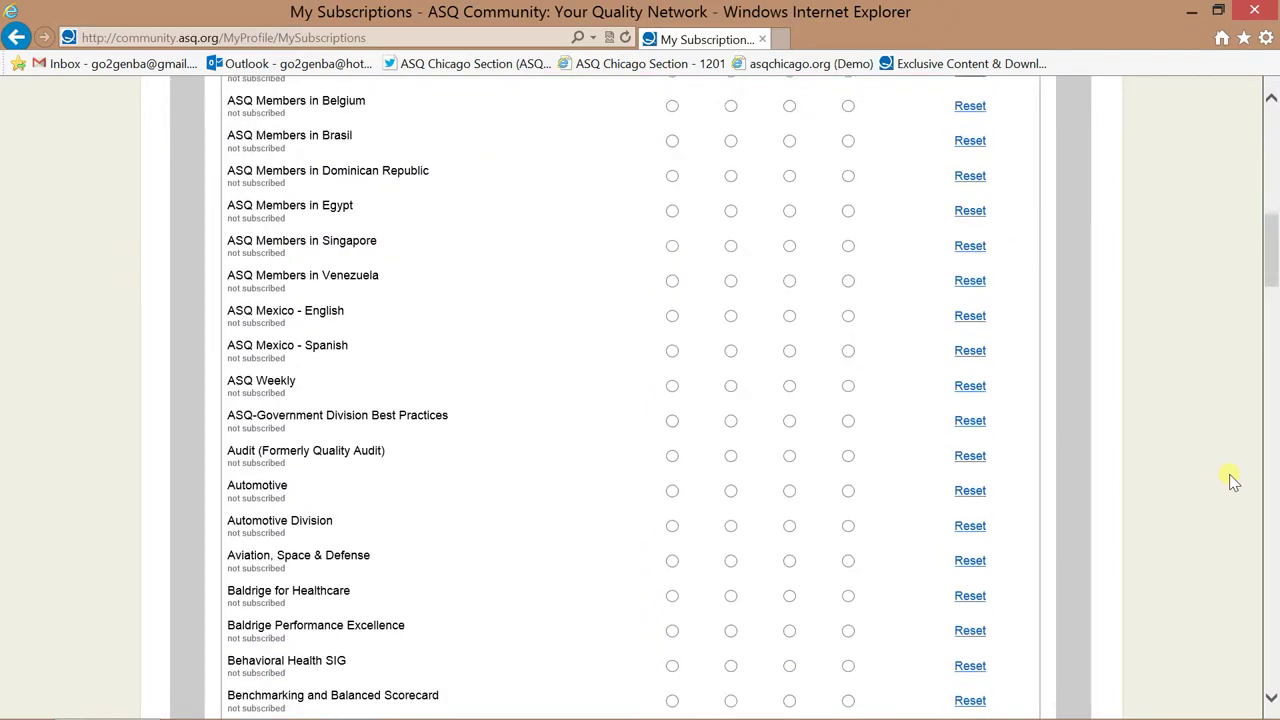
{"action": "scroll", "coordinate": [1229, 474], "scroll_direction": "down", "scroll_amount": 9}
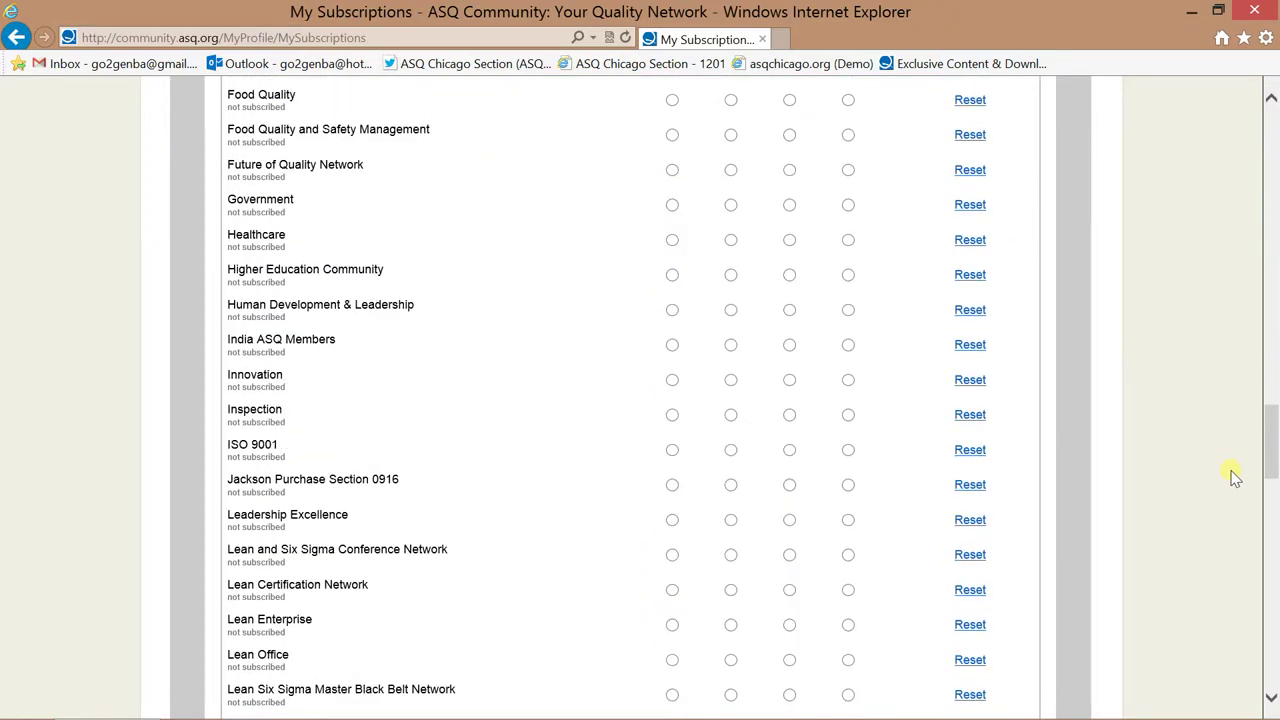
{"action": "scroll", "coordinate": [1232, 470], "scroll_direction": "up", "scroll_amount": 15}
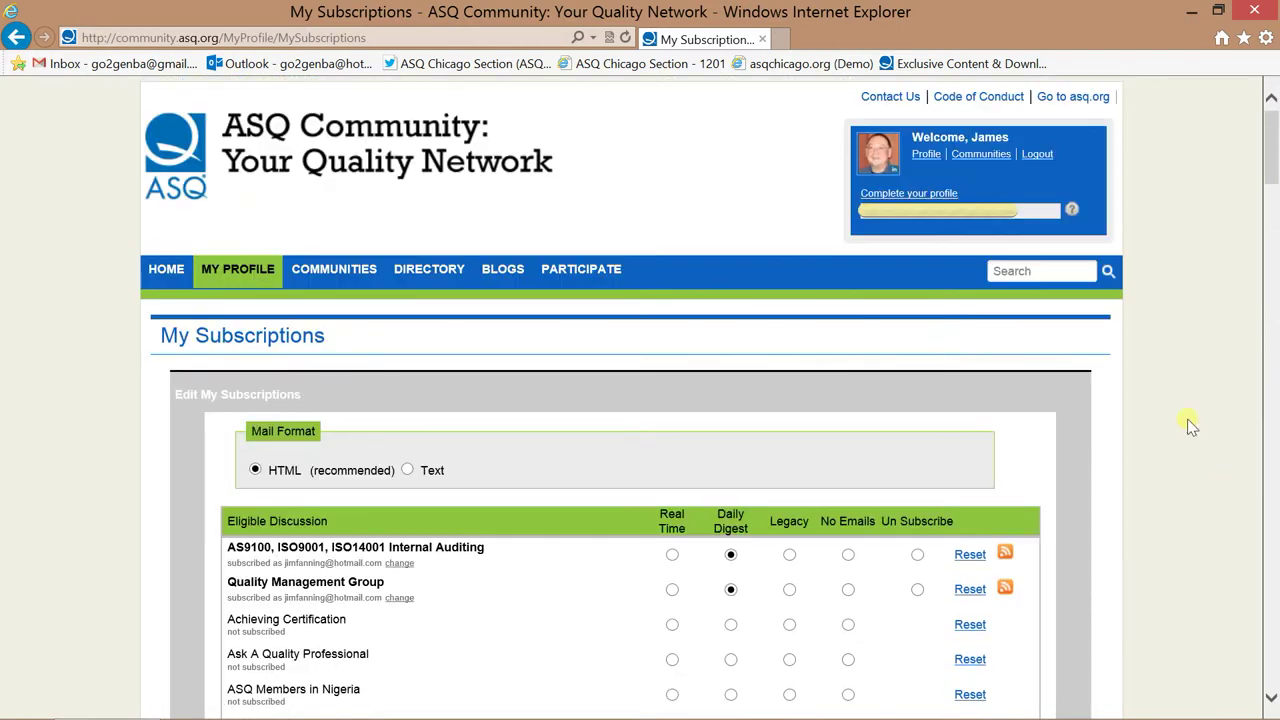
{"action": "mouse_move", "coordinate": [232, 285]}
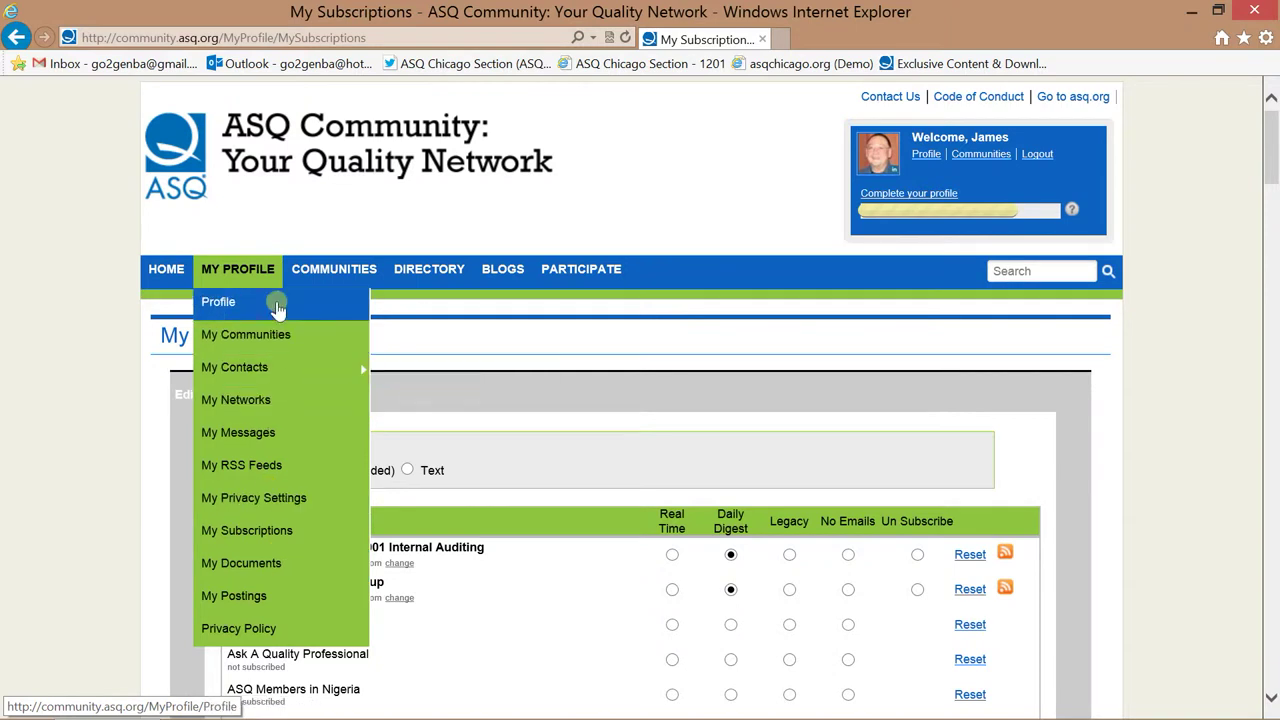
Show the My Communities list of the three joined communities.
{"action": "mouse_move", "coordinate": [331, 277]}
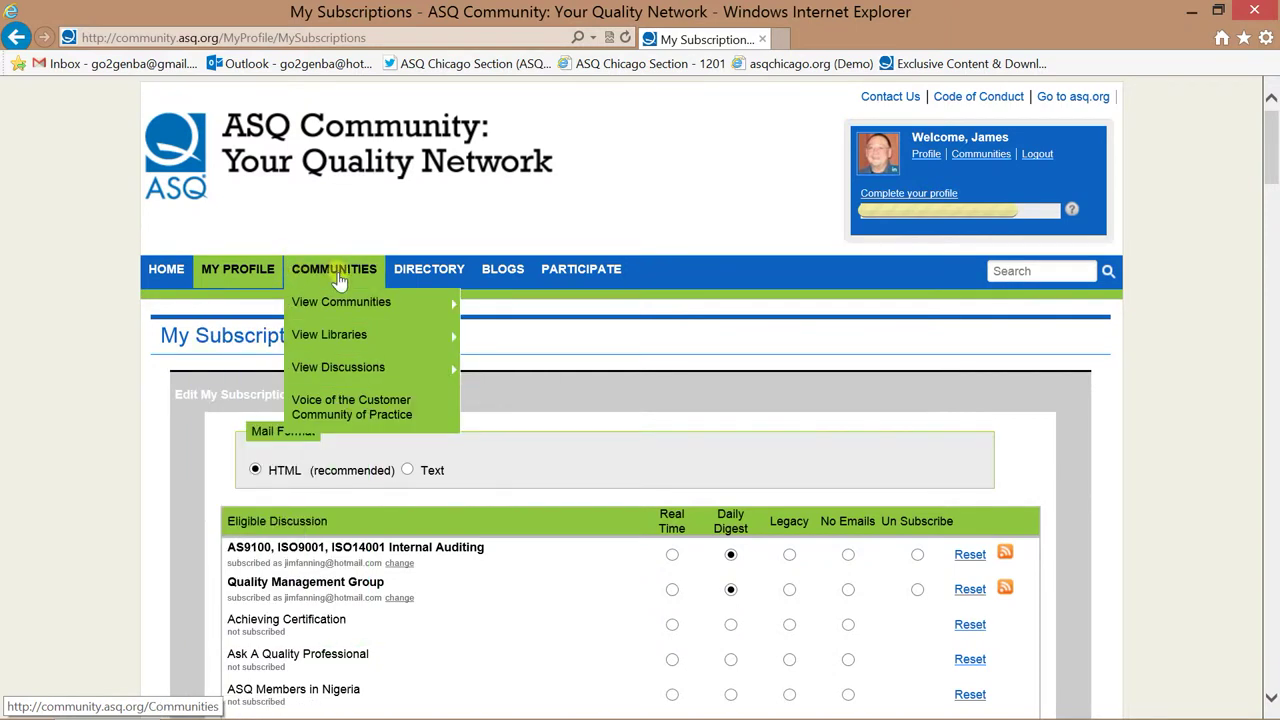
{"action": "mouse_move", "coordinate": [340, 302]}
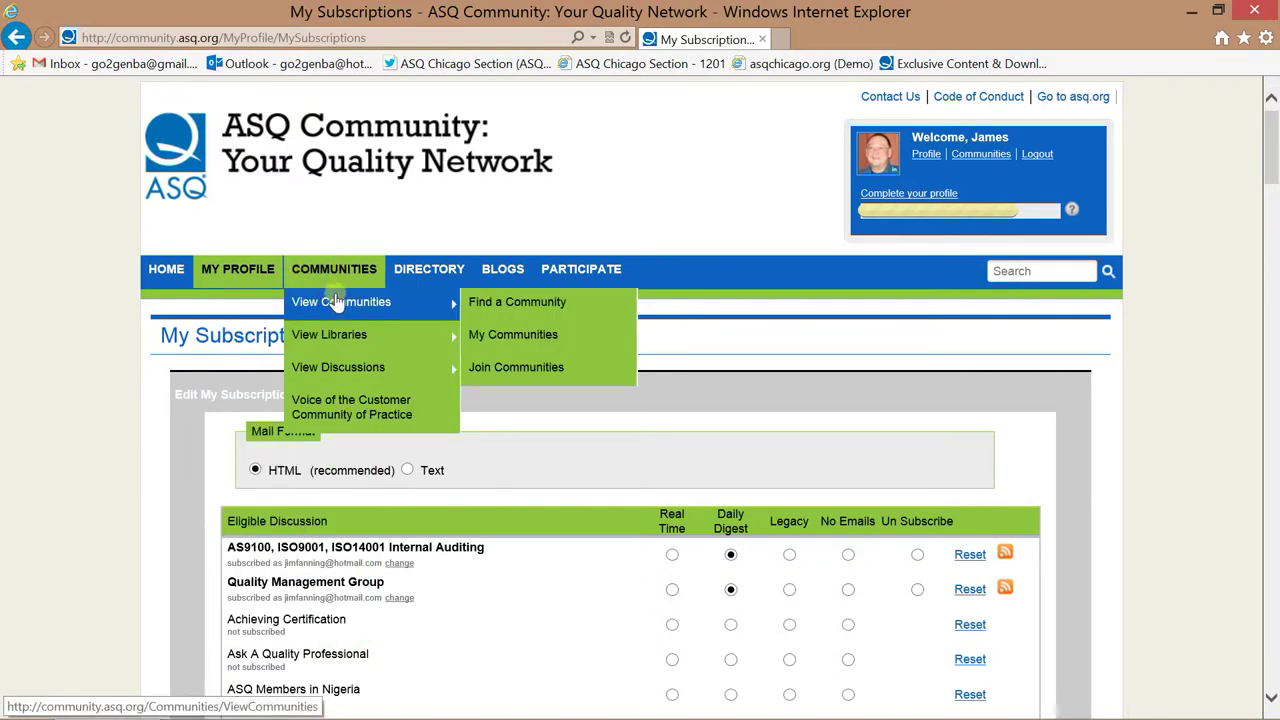
{"action": "left_click", "coordinate": [497, 336]}
{"action": "scroll", "coordinate": [497, 340], "scroll_direction": "down", "scroll_amount": 3}
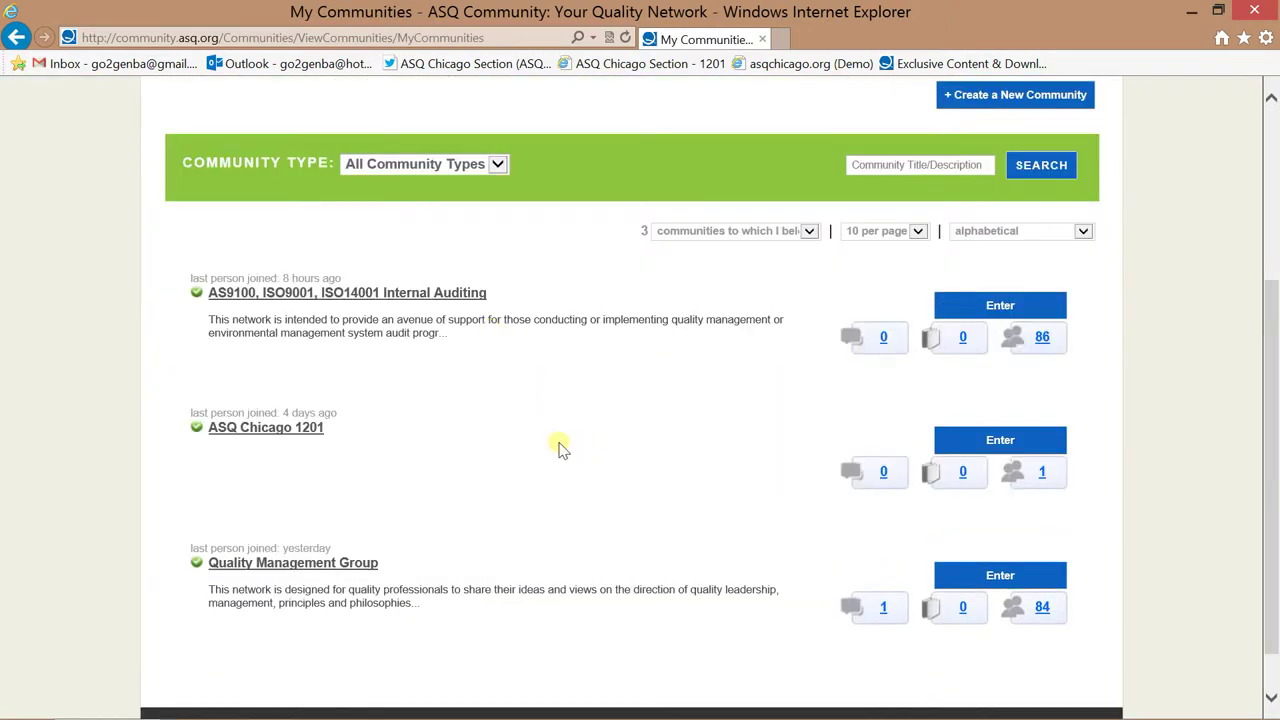
Open the ASQ Chicago 1201 community page and scroll through it.
{"action": "left_click", "coordinate": [256, 438]}
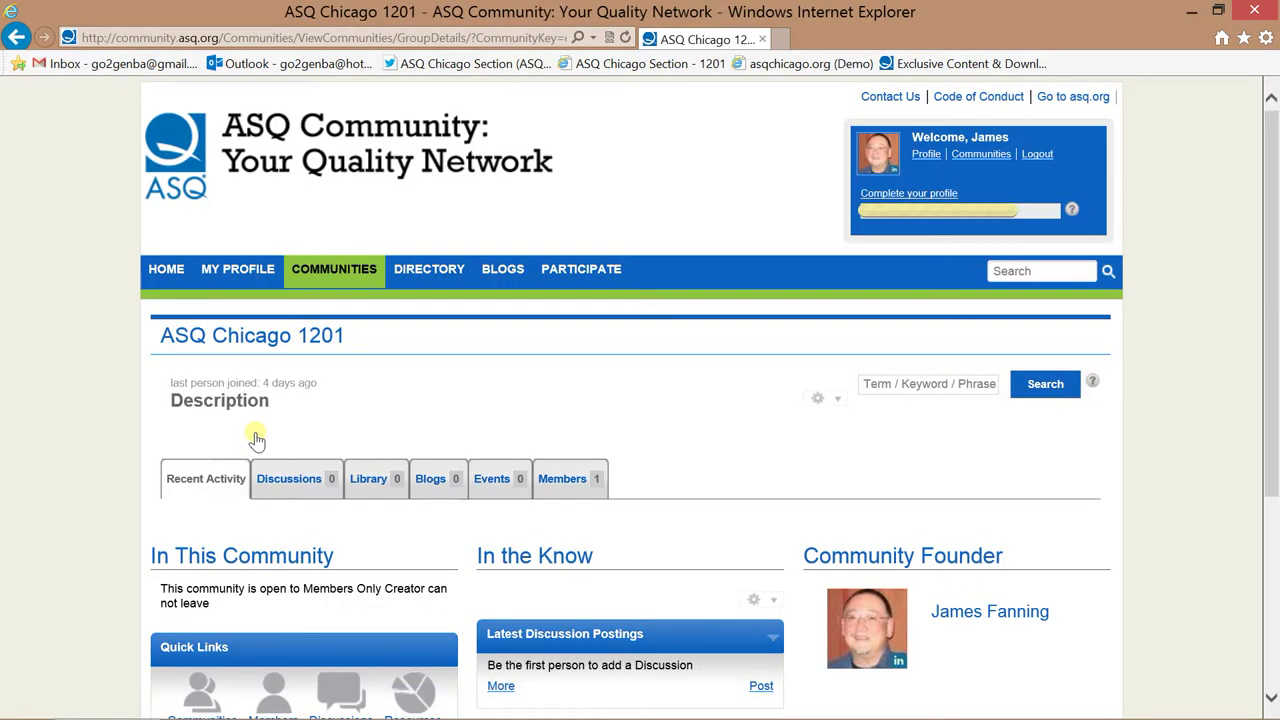
{"action": "scroll", "coordinate": [791, 440], "scroll_direction": "down", "scroll_amount": 2}
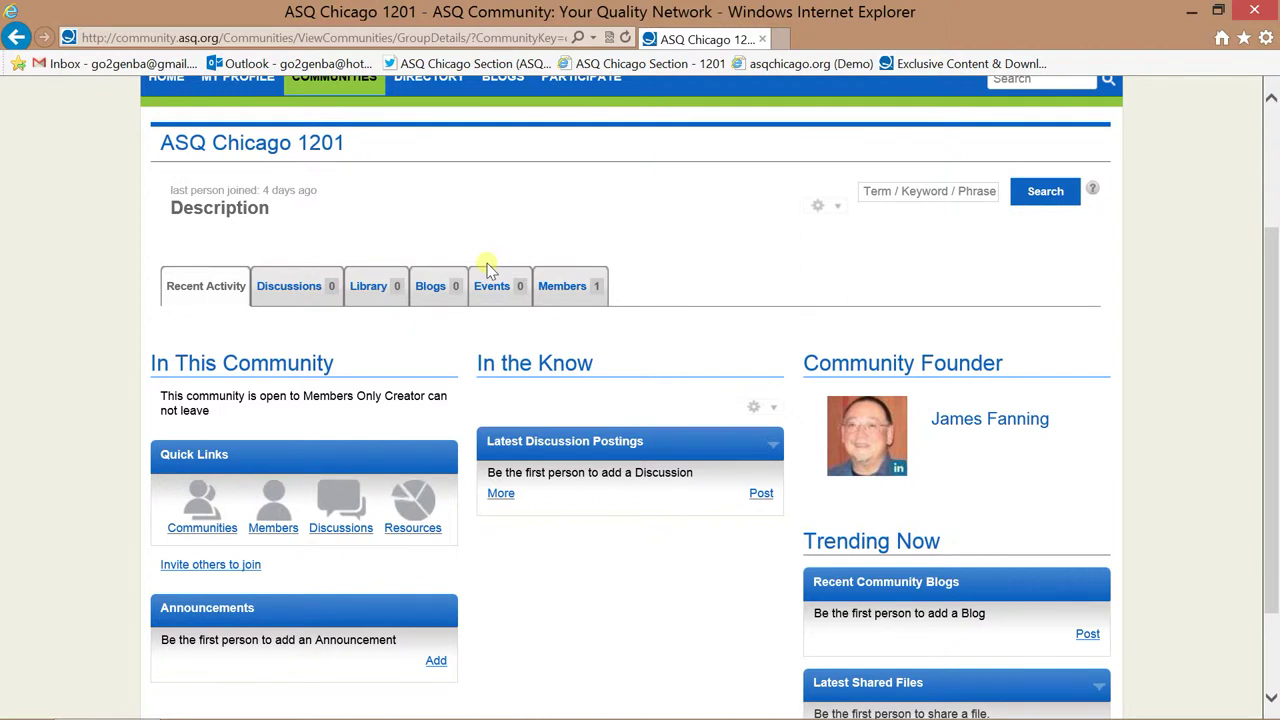
{"action": "scroll", "coordinate": [471, 280], "scroll_direction": "up", "scroll_amount": 3}
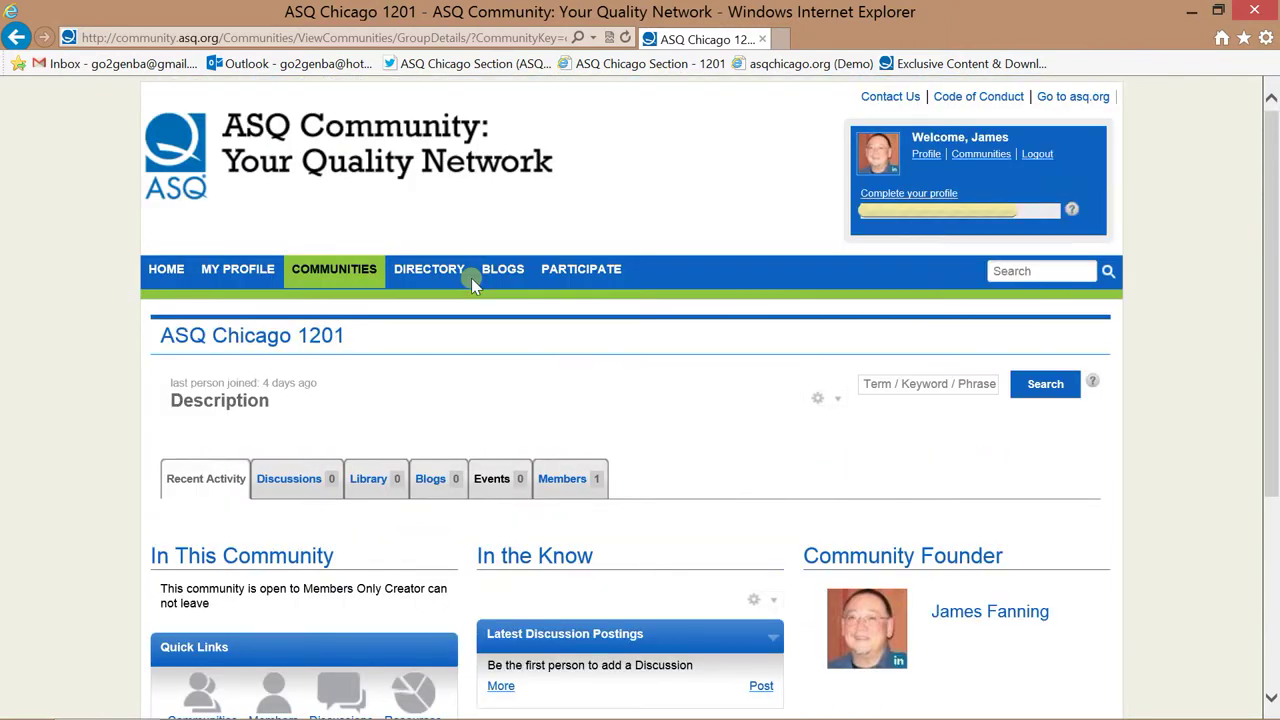
Go back and search Directory > Find a Member by the member's first and last name.
{"action": "mouse_move", "coordinate": [490, 270]}
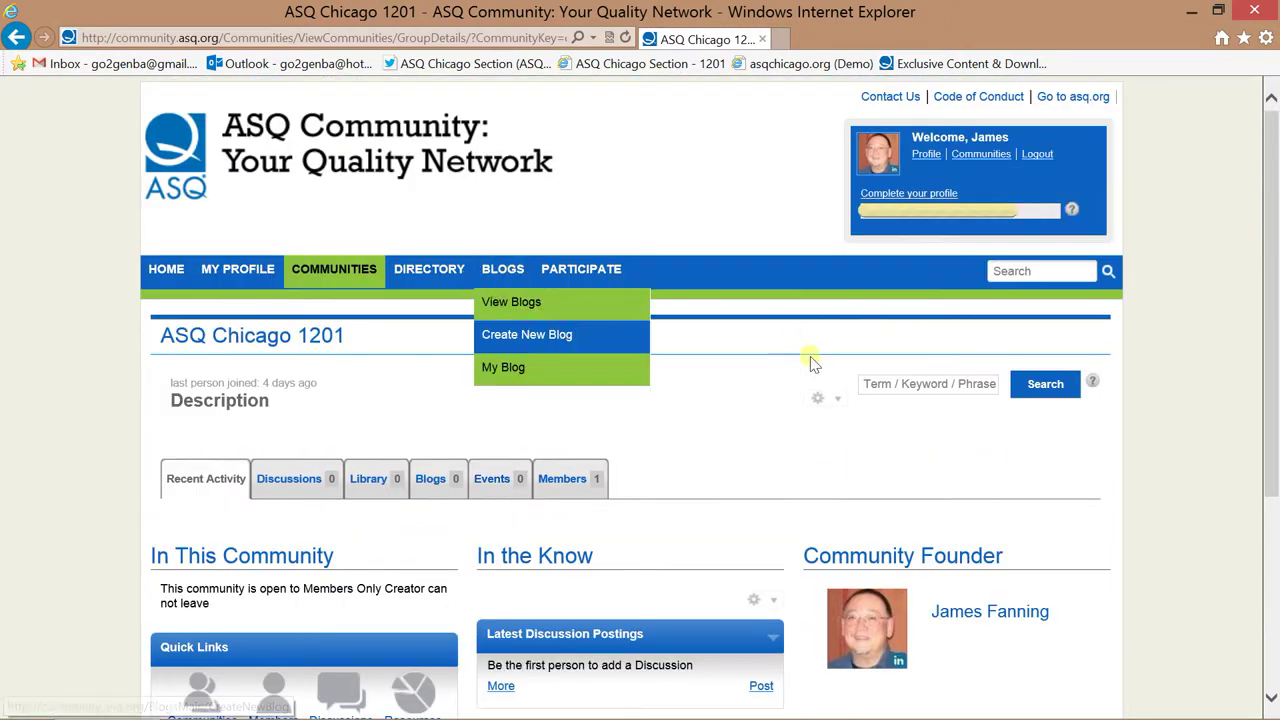
{"action": "left_click", "coordinate": [16, 37]}
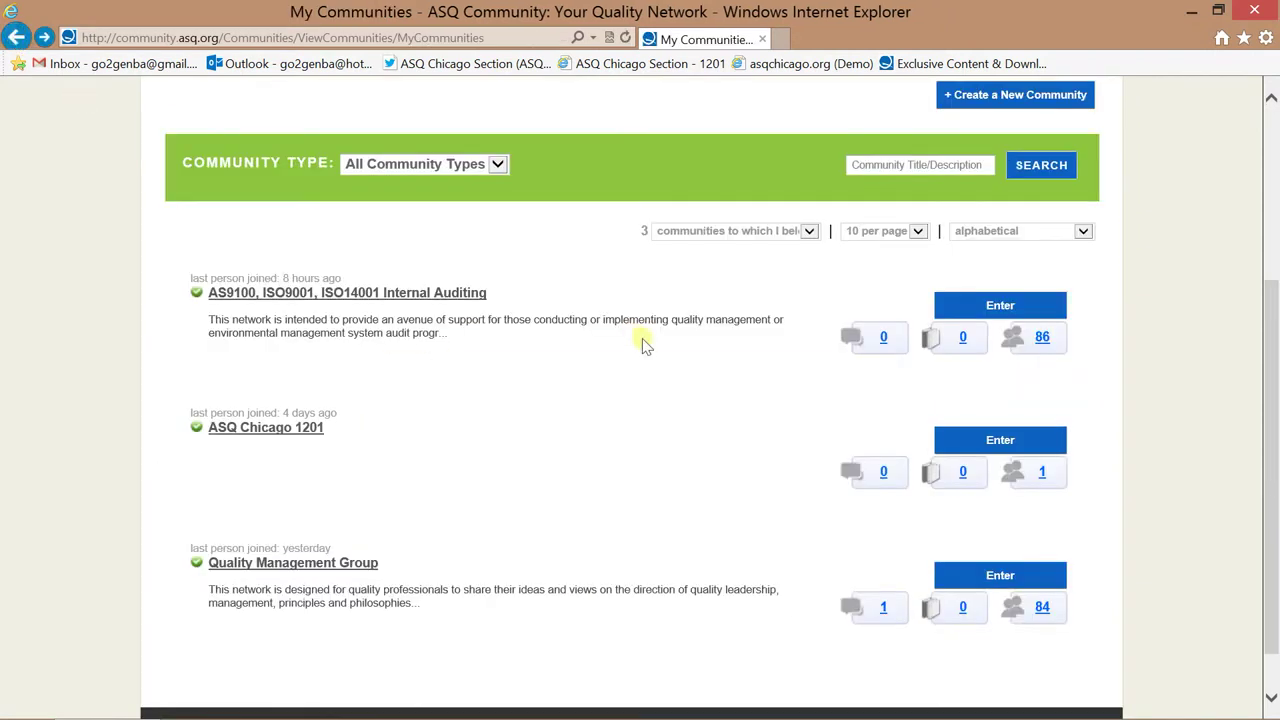
{"action": "scroll", "coordinate": [643, 337], "scroll_direction": "up", "scroll_amount": 3}
{"action": "mouse_move", "coordinate": [444, 277]}
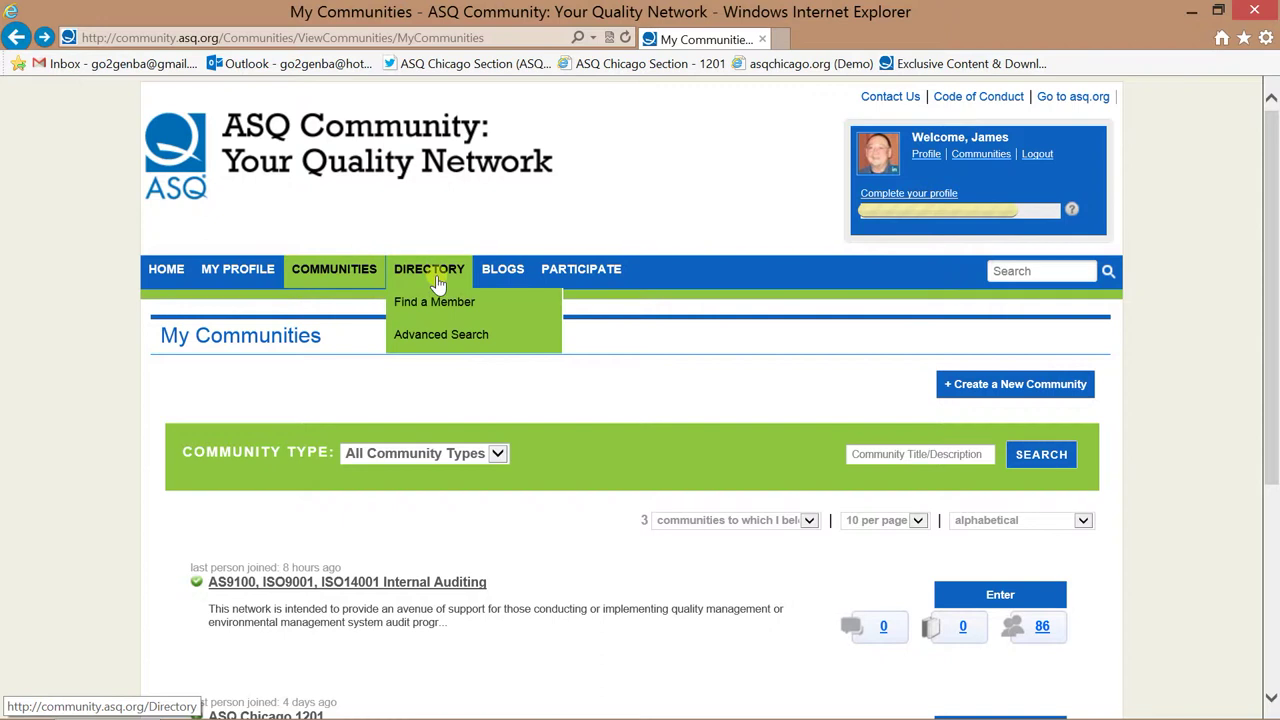
{"action": "left_click", "coordinate": [435, 304]}
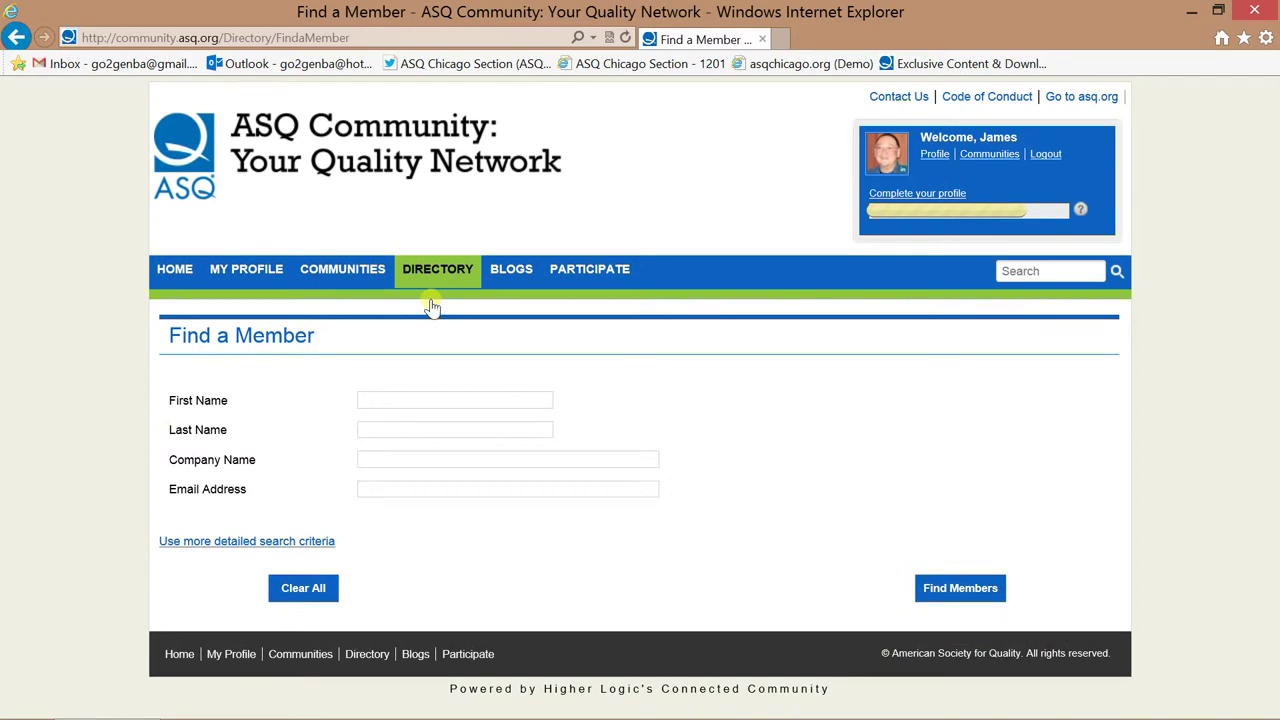
{"action": "left_click", "coordinate": [460, 392]}
{"action": "key", "text": "Tab"}
{"action": "key", "text": "Return"}
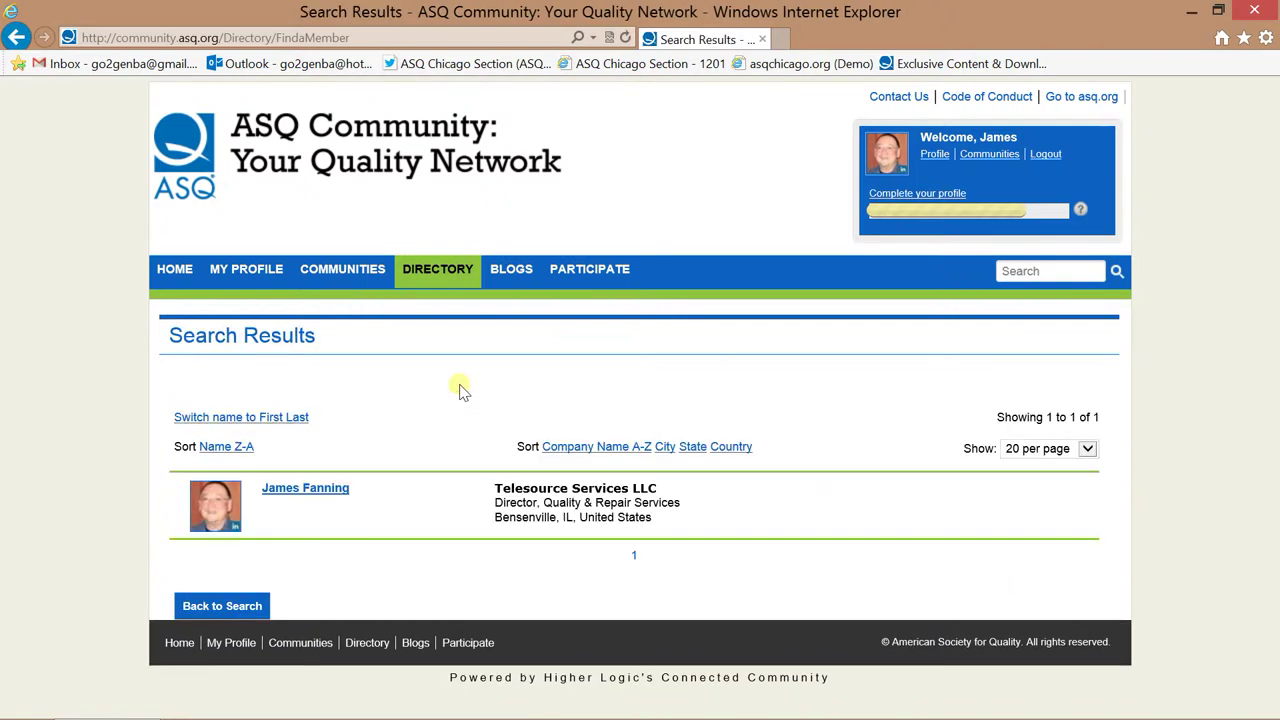
Open the single matching member's profile from Search Results and scroll through it.
{"action": "left_click", "coordinate": [310, 489]}
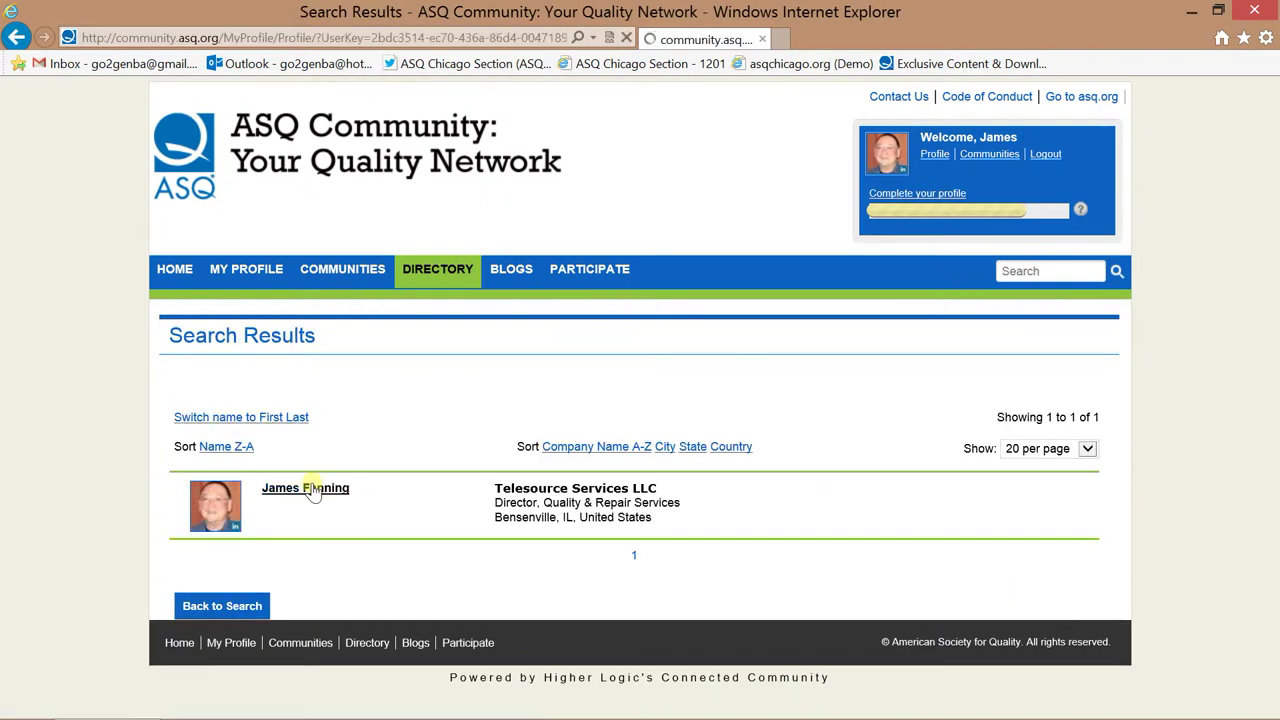
{"action": "scroll", "coordinate": [815, 485], "scroll_direction": "down", "scroll_amount": 5}
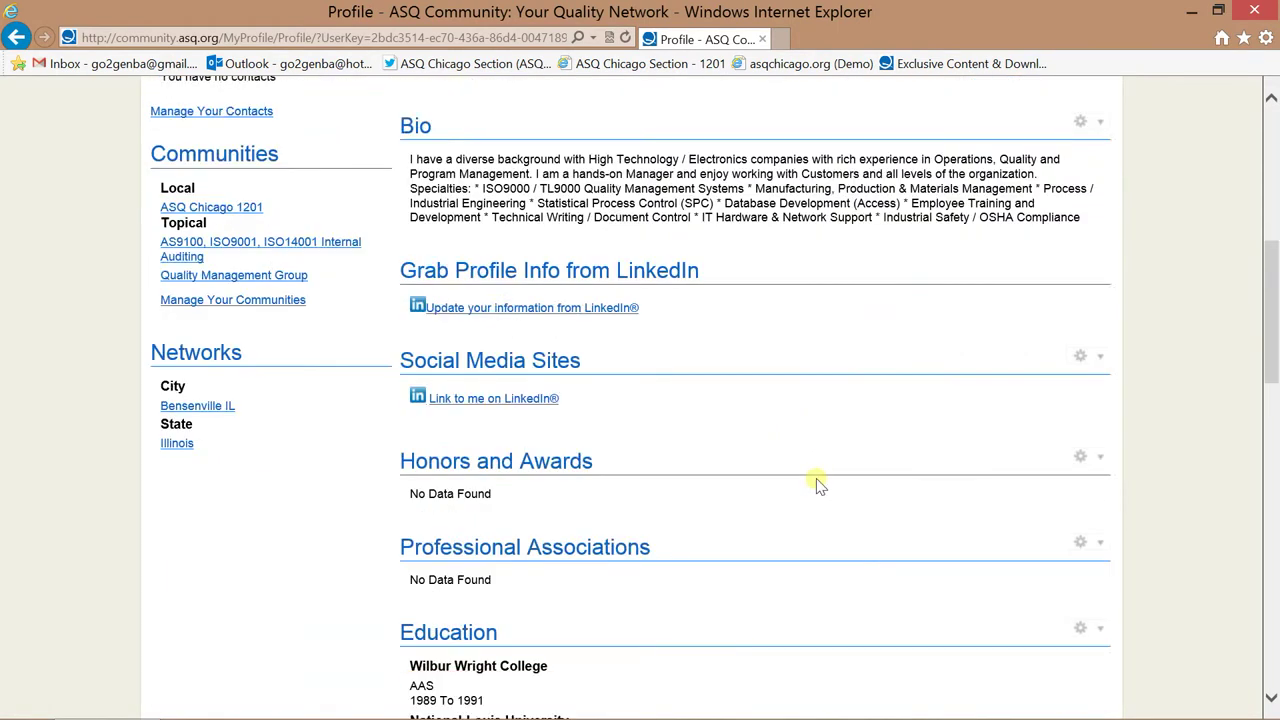
{"action": "scroll", "coordinate": [815, 485], "scroll_direction": "down", "scroll_amount": 3}
{"action": "scroll", "coordinate": [814, 480], "scroll_direction": "up", "scroll_amount": 9}
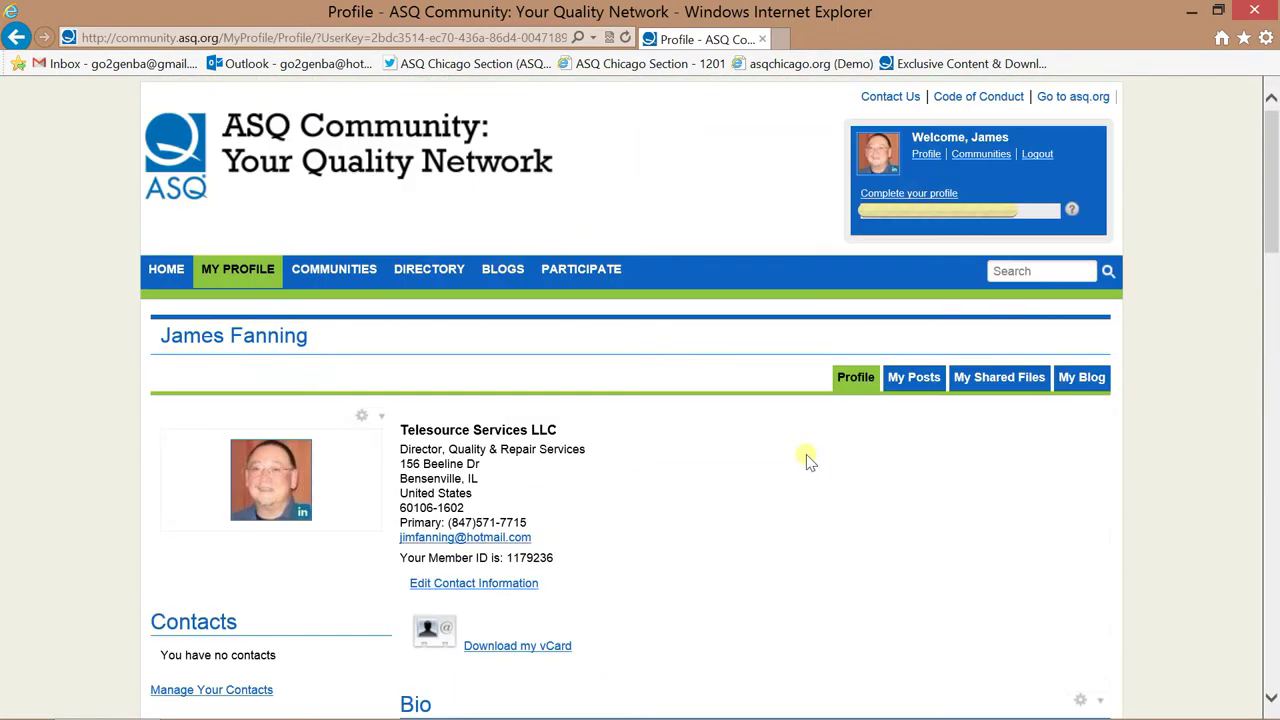
{"action": "mouse_move", "coordinate": [510, 278]}
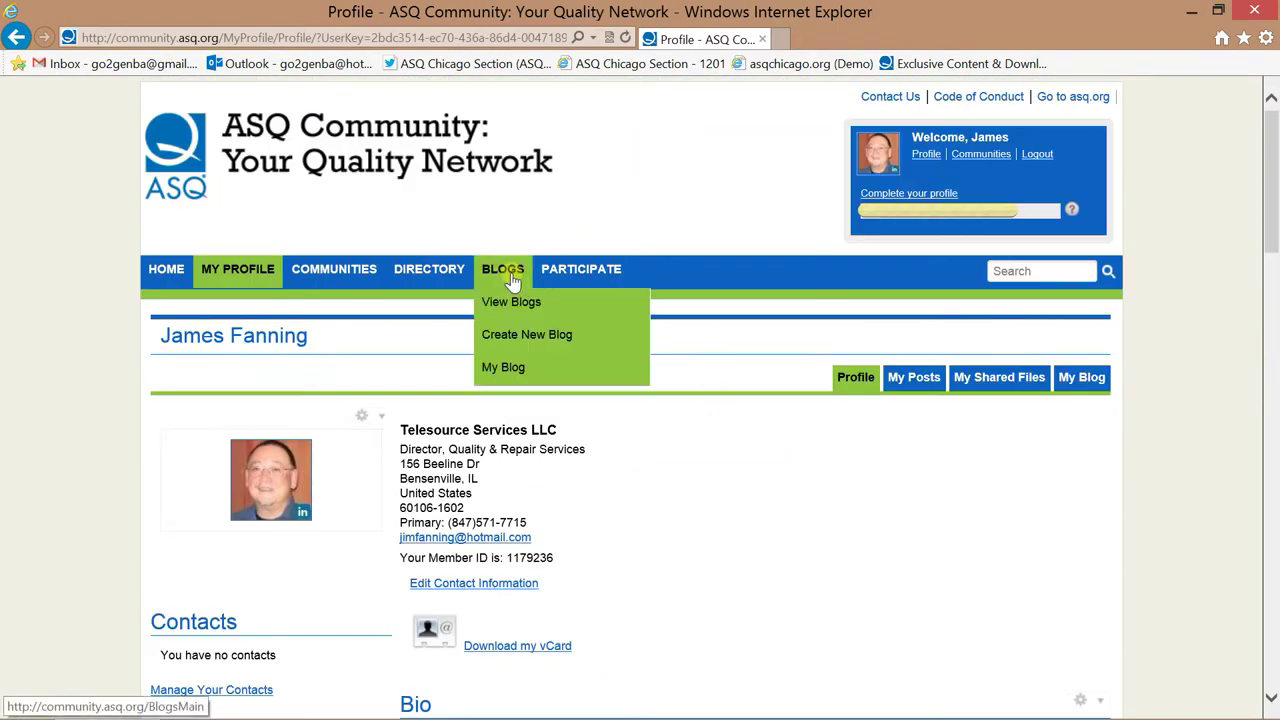
Open View Blogs and look through the Most Recent list of community blog posts.
{"action": "left_click", "coordinate": [508, 308]}
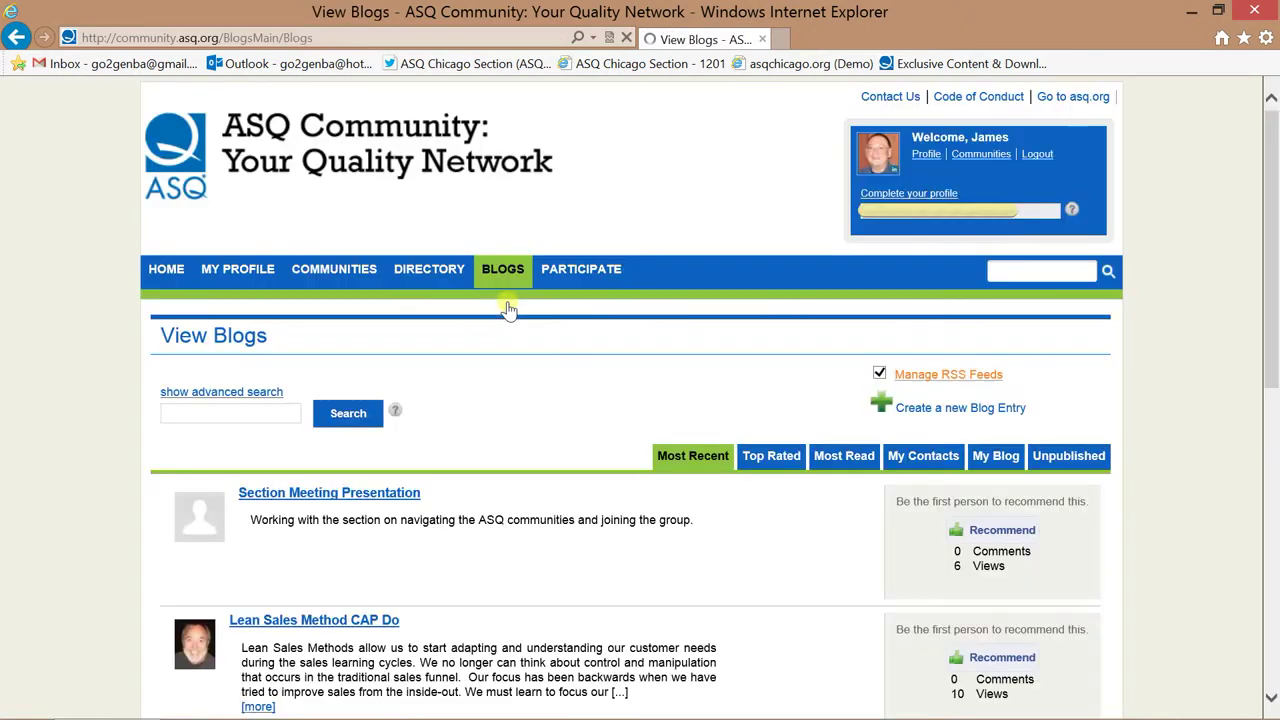
{"action": "scroll", "coordinate": [551, 390], "scroll_direction": "down", "scroll_amount": 7}
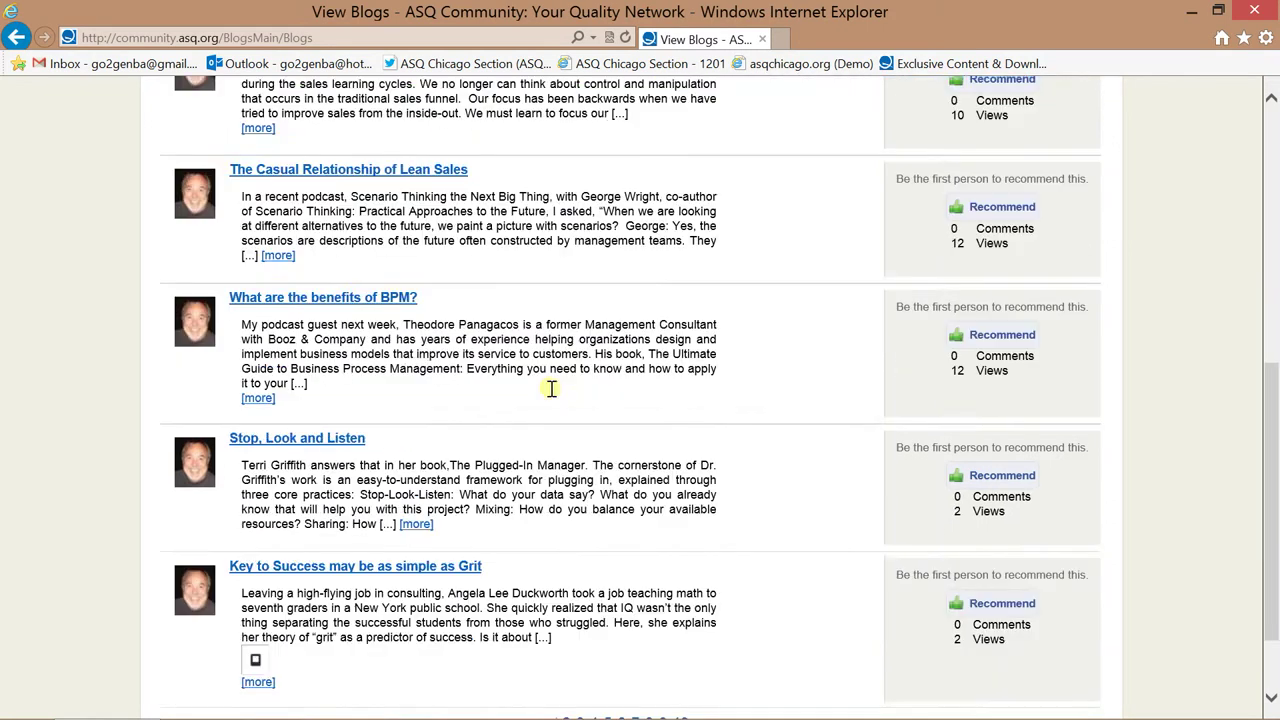
{"action": "scroll", "coordinate": [551, 390], "scroll_direction": "up", "scroll_amount": 6}
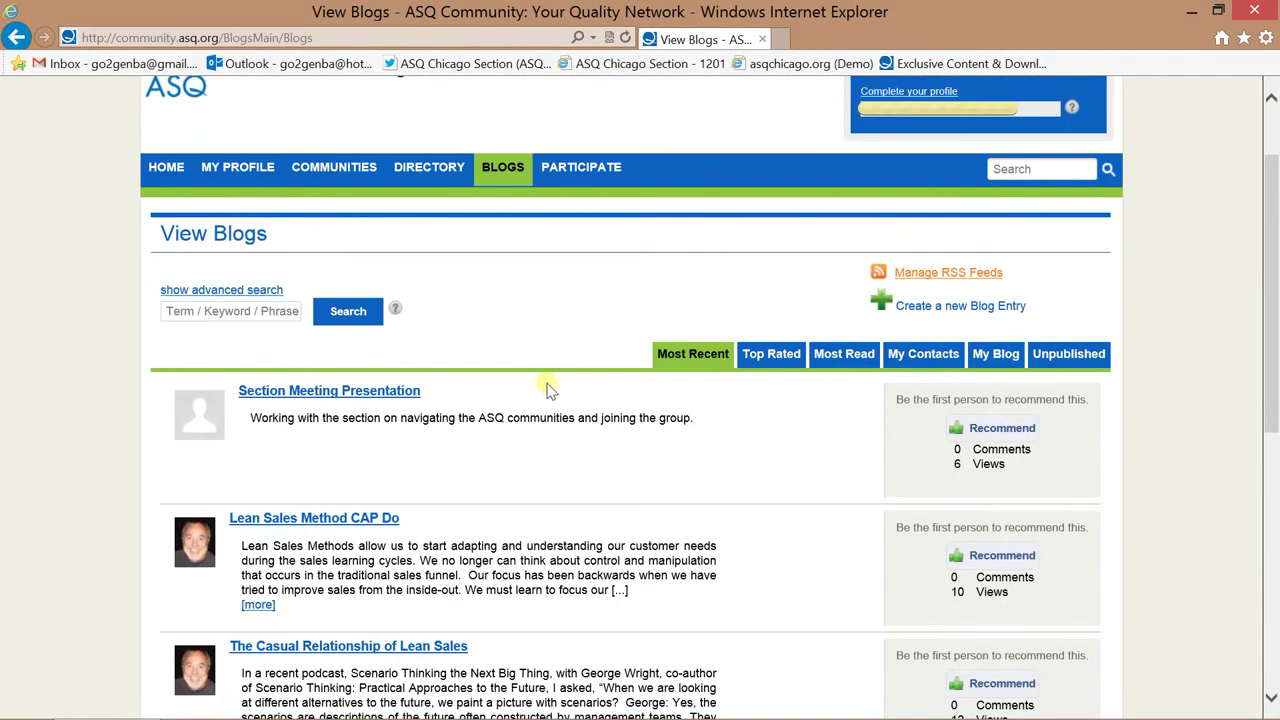
{"action": "scroll", "coordinate": [510, 469], "scroll_direction": "down", "scroll_amount": 7}
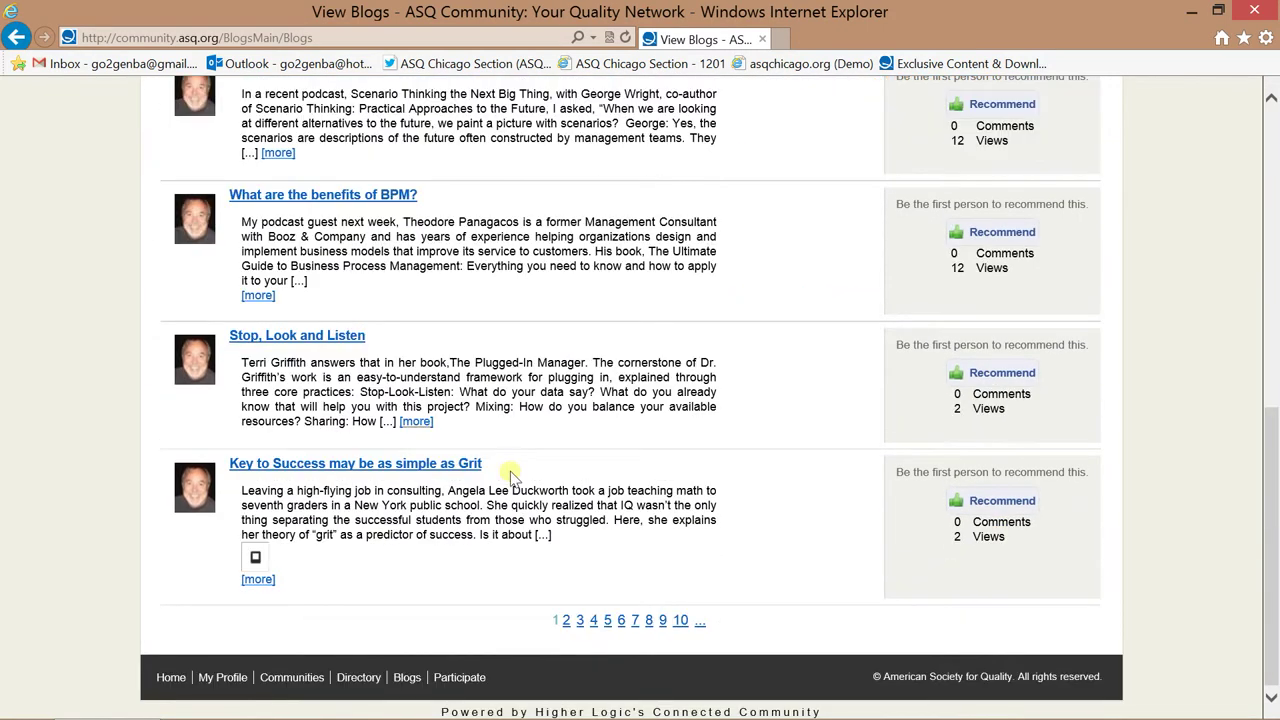
{"action": "scroll", "coordinate": [510, 471], "scroll_direction": "up", "scroll_amount": 7}
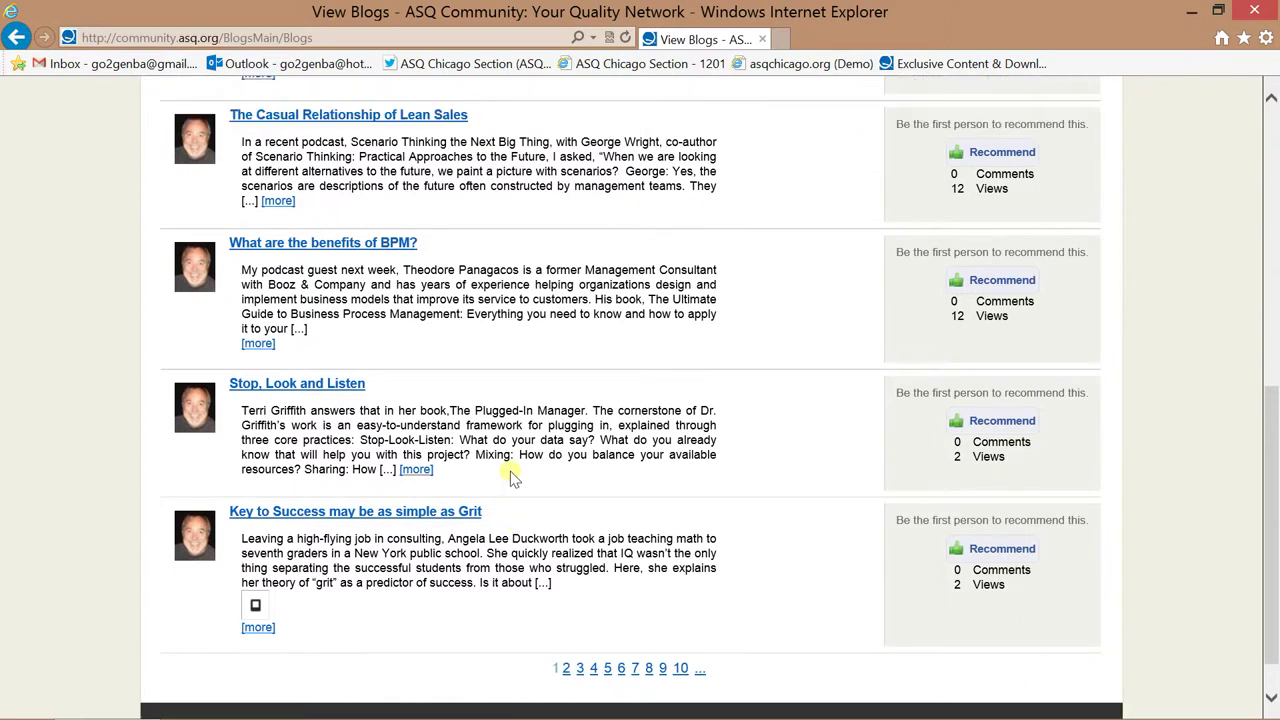
{"action": "scroll", "coordinate": [508, 468], "scroll_direction": "up", "scroll_amount": 1}
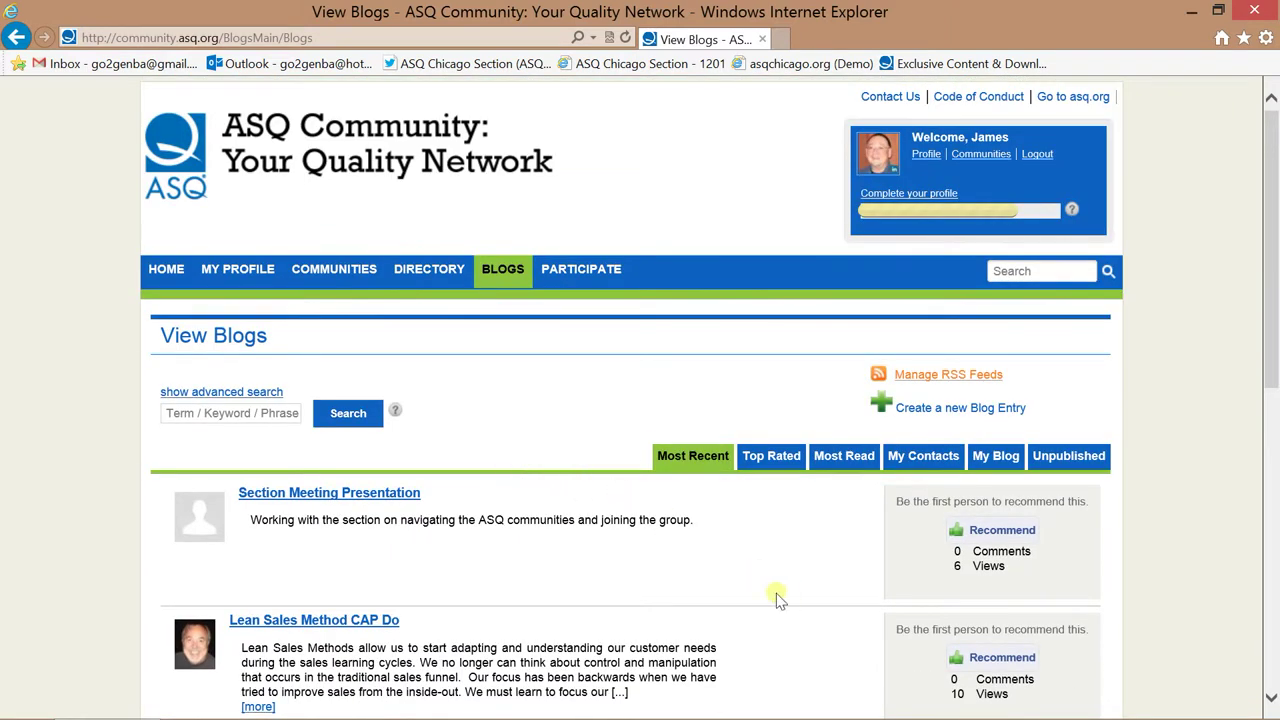
Check the My Contacts blogs, then switch to My Blog, which reports no blogs yet.
{"action": "left_click", "coordinate": [930, 466]}
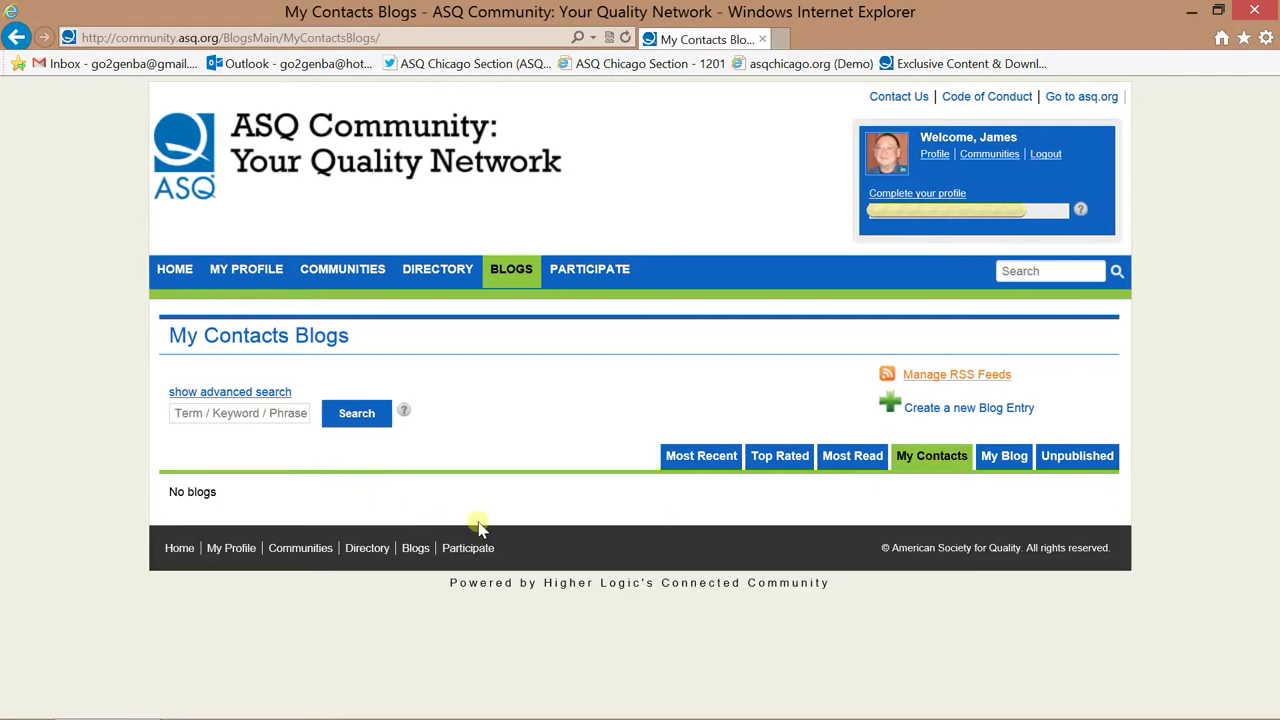
{"action": "left_click", "coordinate": [1013, 459]}
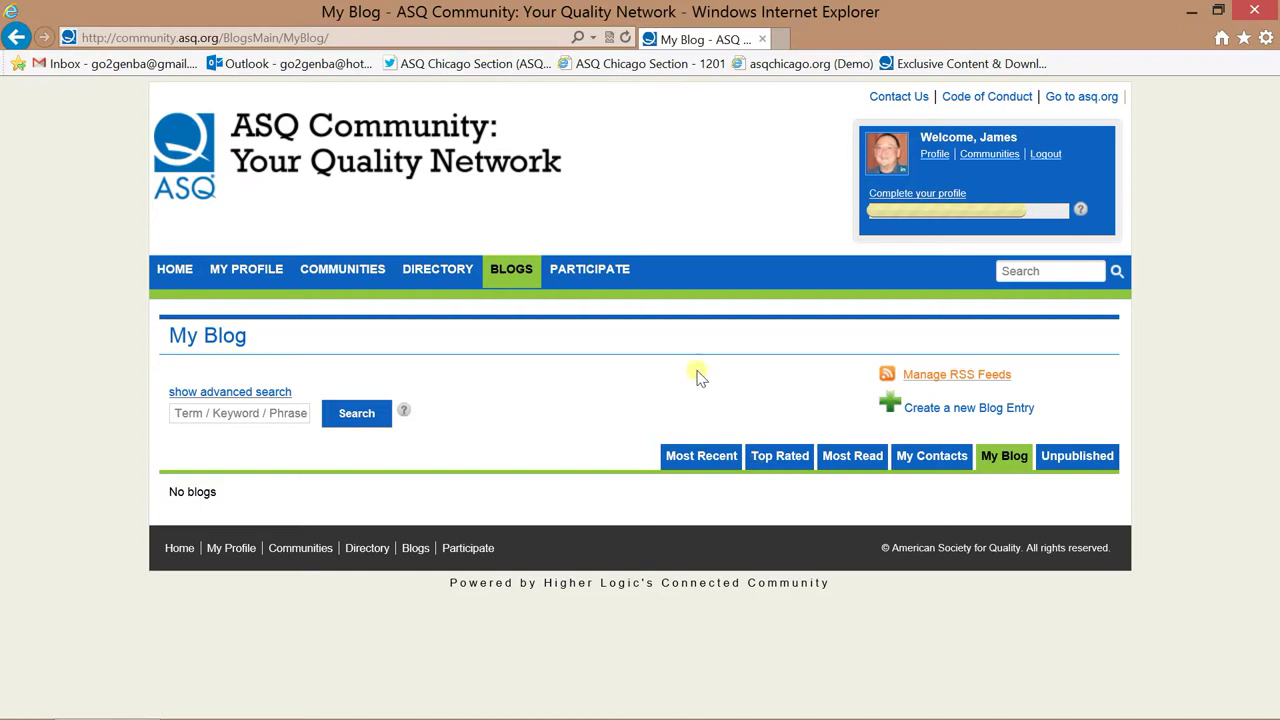
{"action": "mouse_move", "coordinate": [598, 274]}
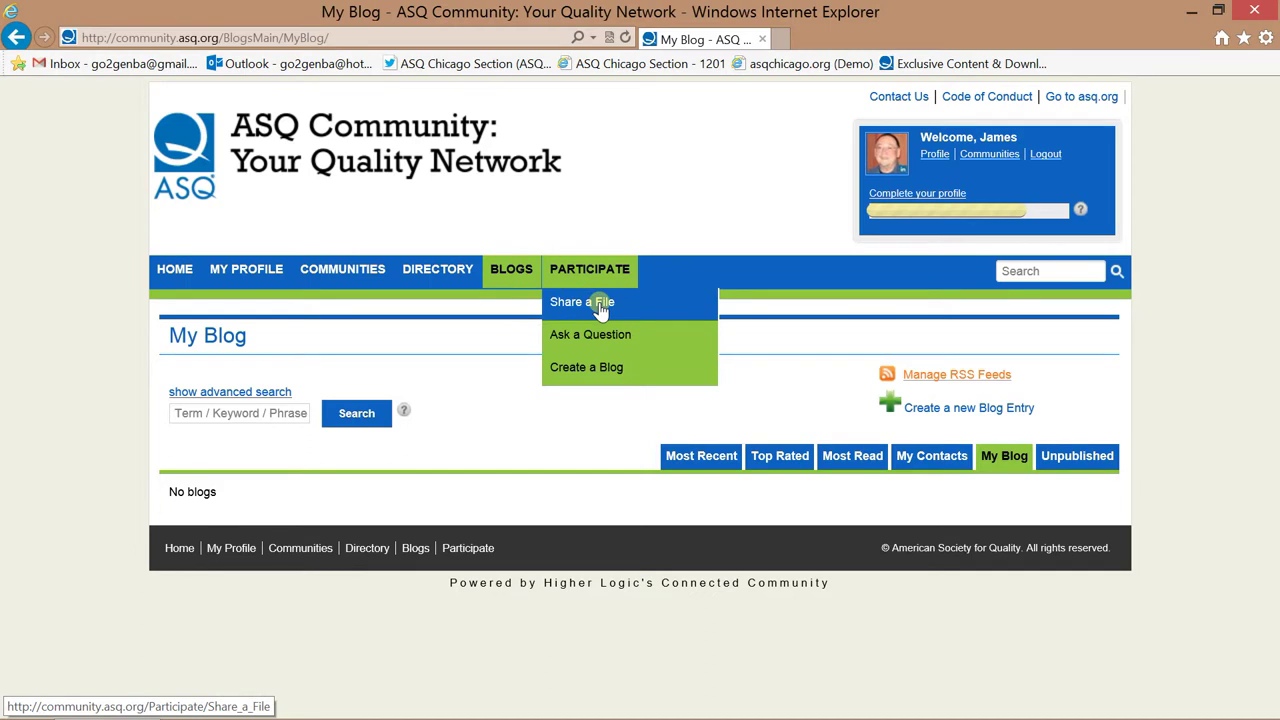
Start a Share a File library entry and focus its Title and Description fields.
{"action": "left_click", "coordinate": [600, 309]}
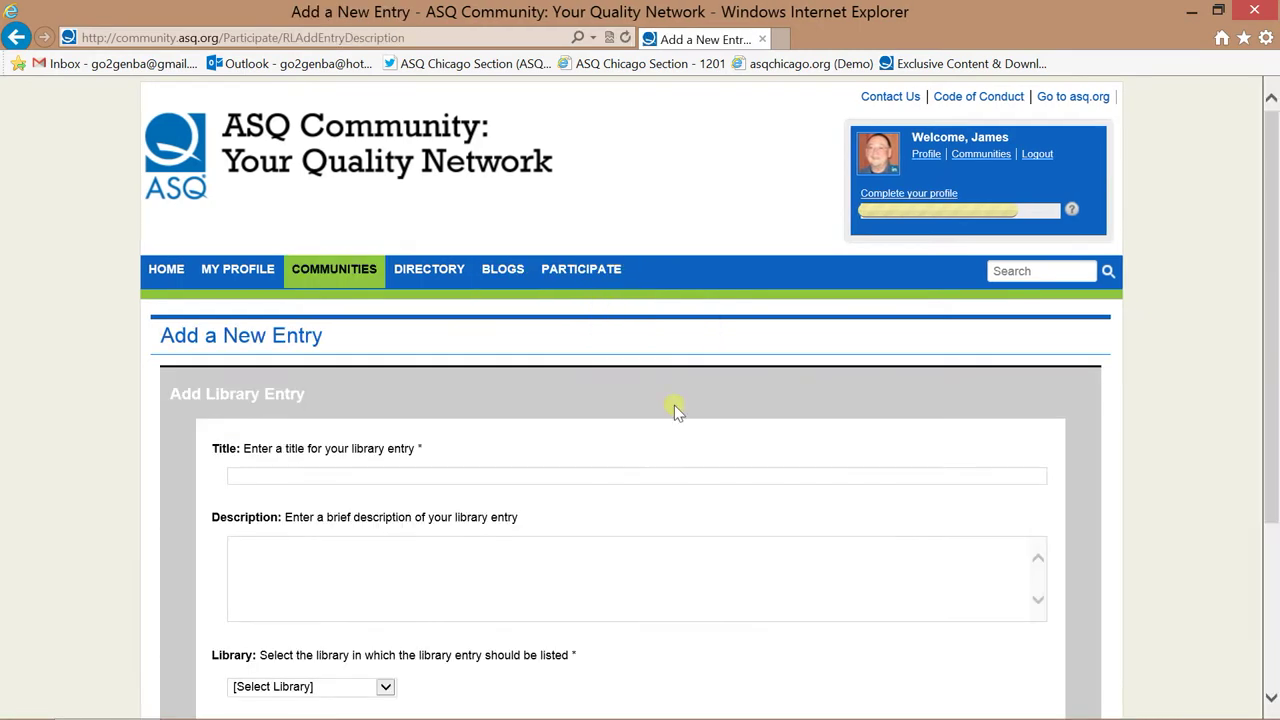
{"action": "scroll", "coordinate": [755, 500], "scroll_direction": "down", "scroll_amount": 2}
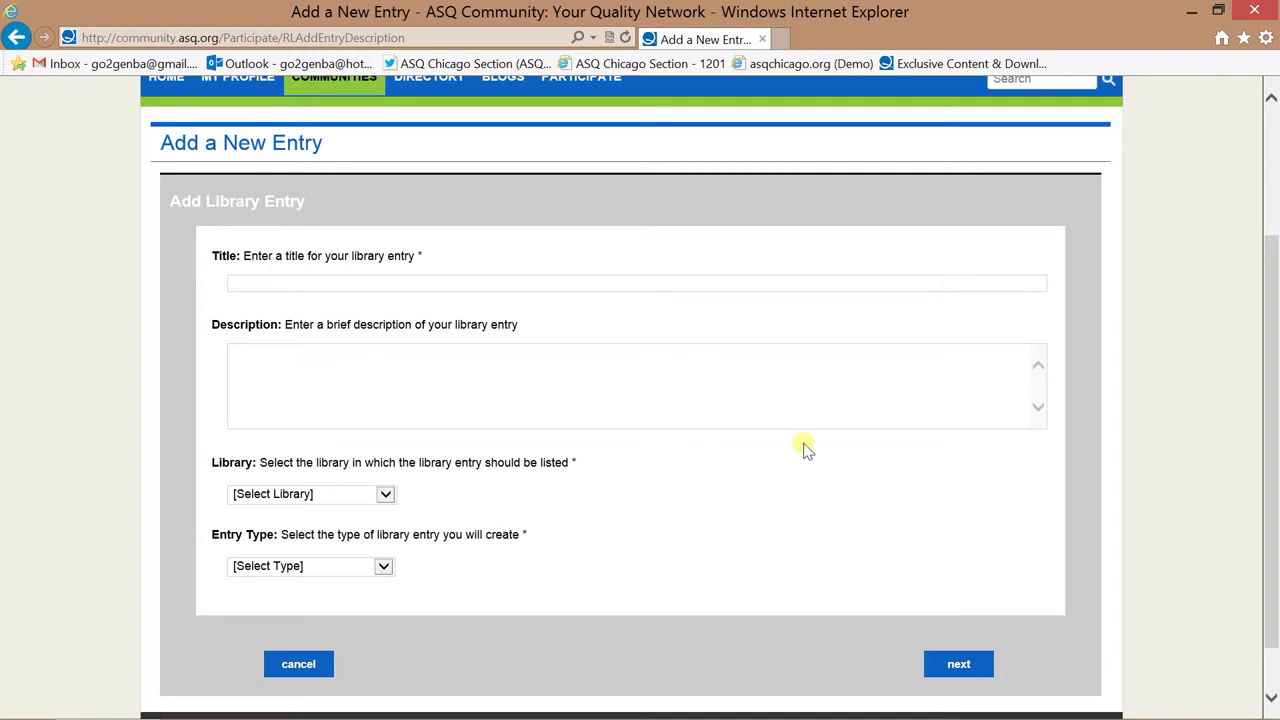
{"action": "left_click", "coordinate": [244, 279]}
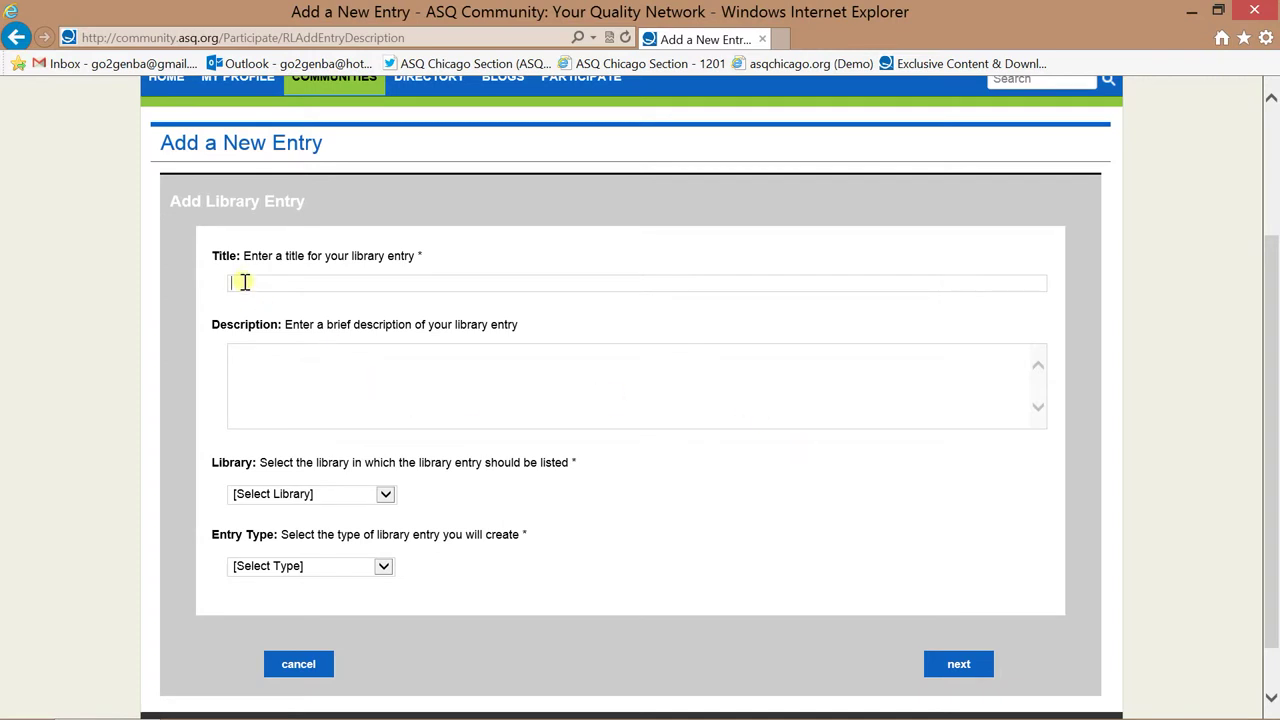
{"action": "left_click", "coordinate": [272, 349]}
Browse the Library dropdown's list of available libraries for the entry.
{"action": "left_click", "coordinate": [386, 495]}
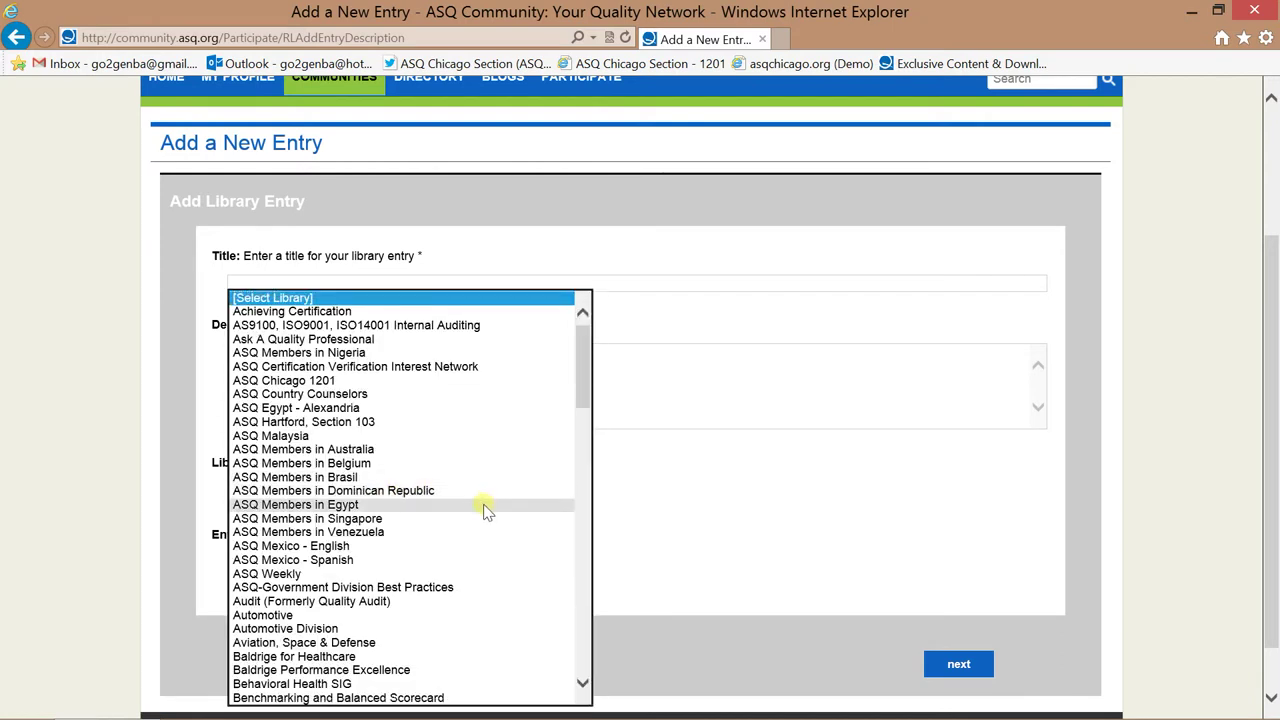
{"action": "scroll", "coordinate": [488, 505], "scroll_direction": "down", "scroll_amount": 13}
{"action": "scroll", "coordinate": [490, 510], "scroll_direction": "down", "scroll_amount": 18}
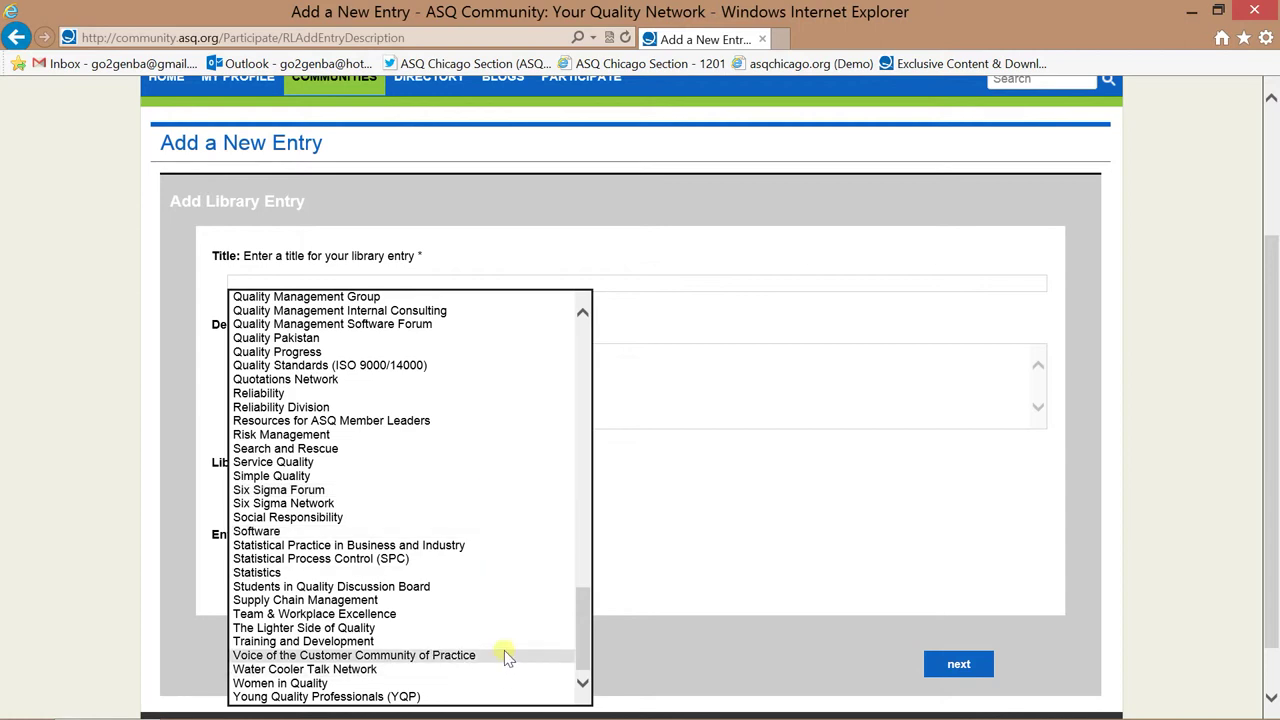
{"action": "scroll", "coordinate": [512, 640], "scroll_direction": "up", "scroll_amount": 4}
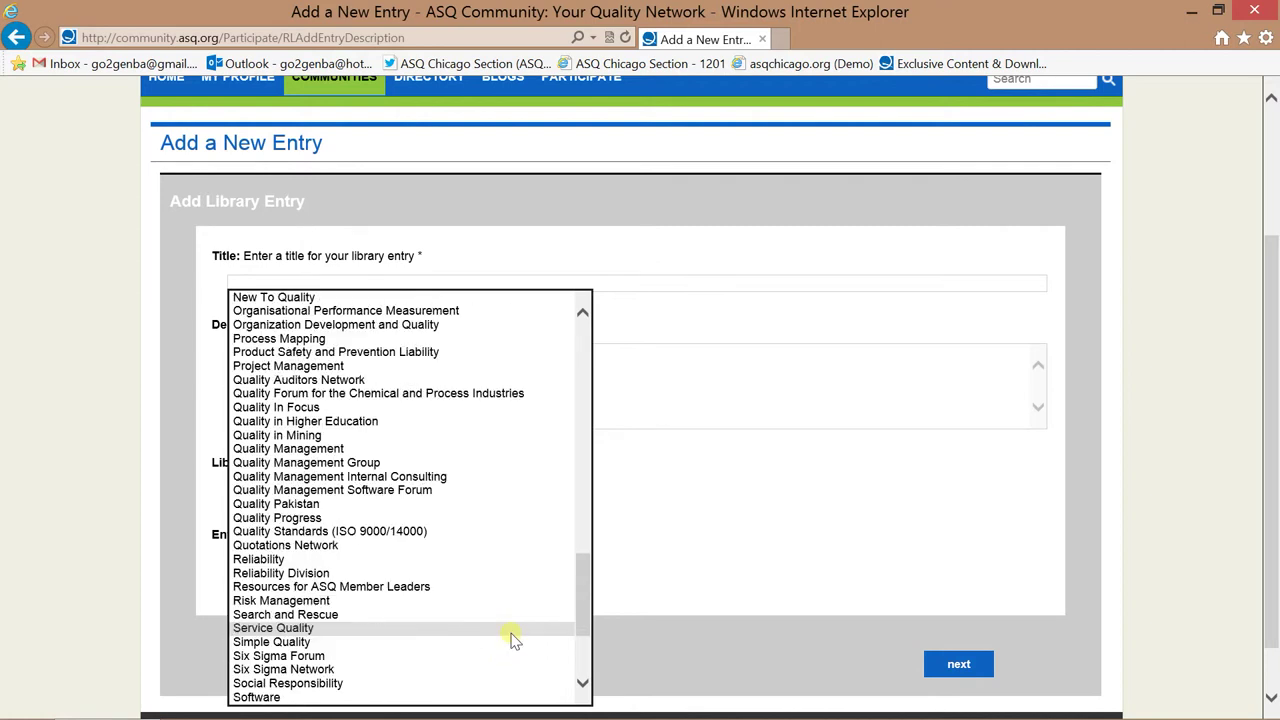
{"action": "scroll", "coordinate": [512, 640], "scroll_direction": "up", "scroll_amount": 13}
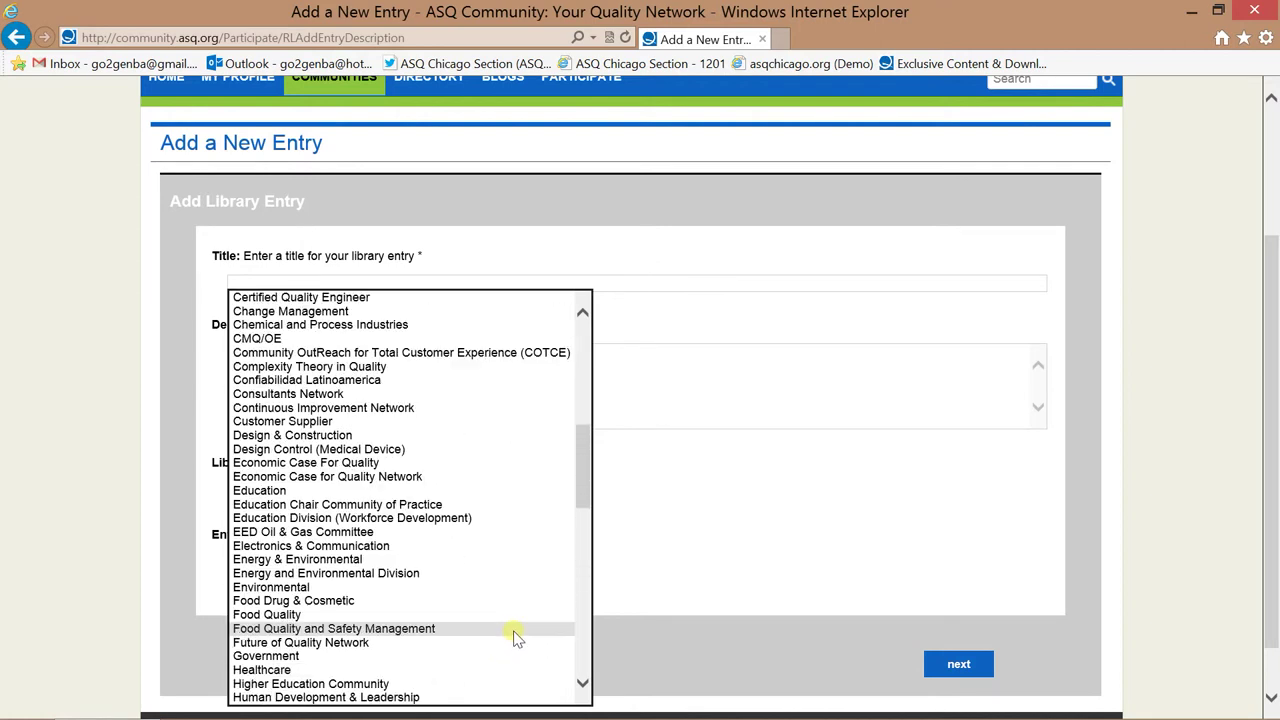
{"action": "scroll", "coordinate": [512, 640], "scroll_direction": "up", "scroll_amount": 12}
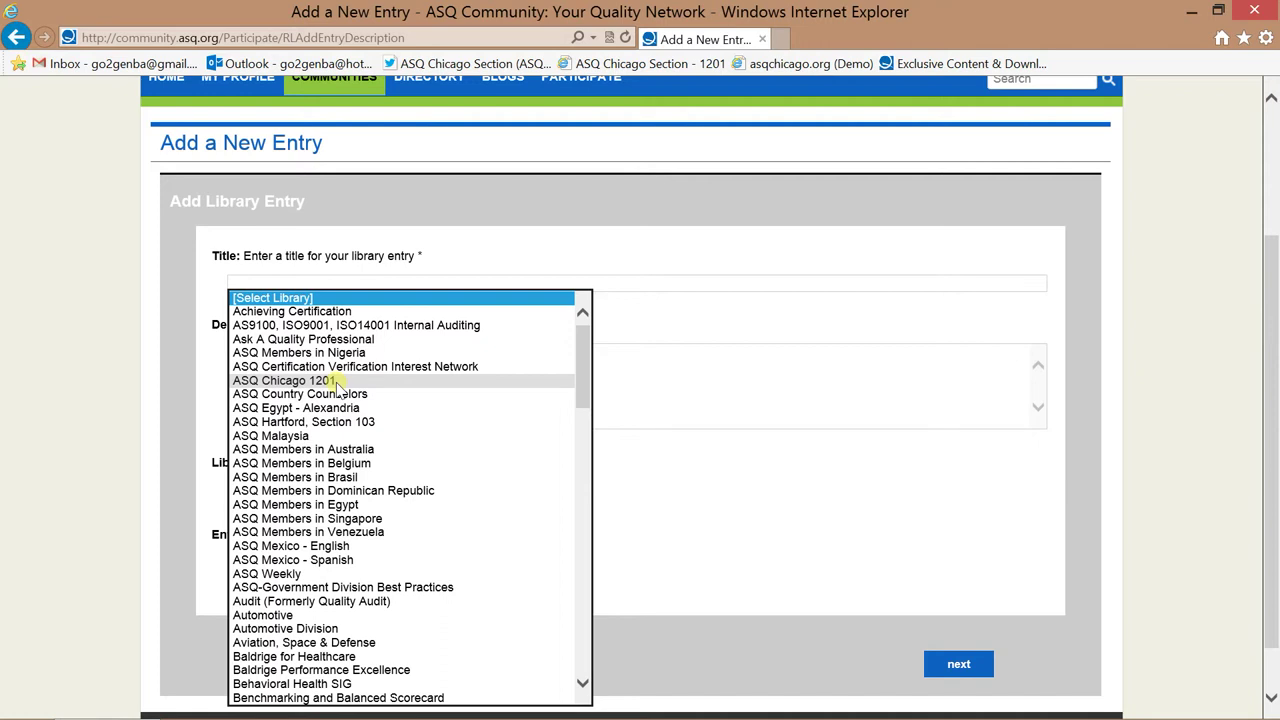
Choose ASQ Chicago 1201 as the library, leave Entry Type unset, and return to the form's top.
{"action": "left_click", "coordinate": [338, 382]}
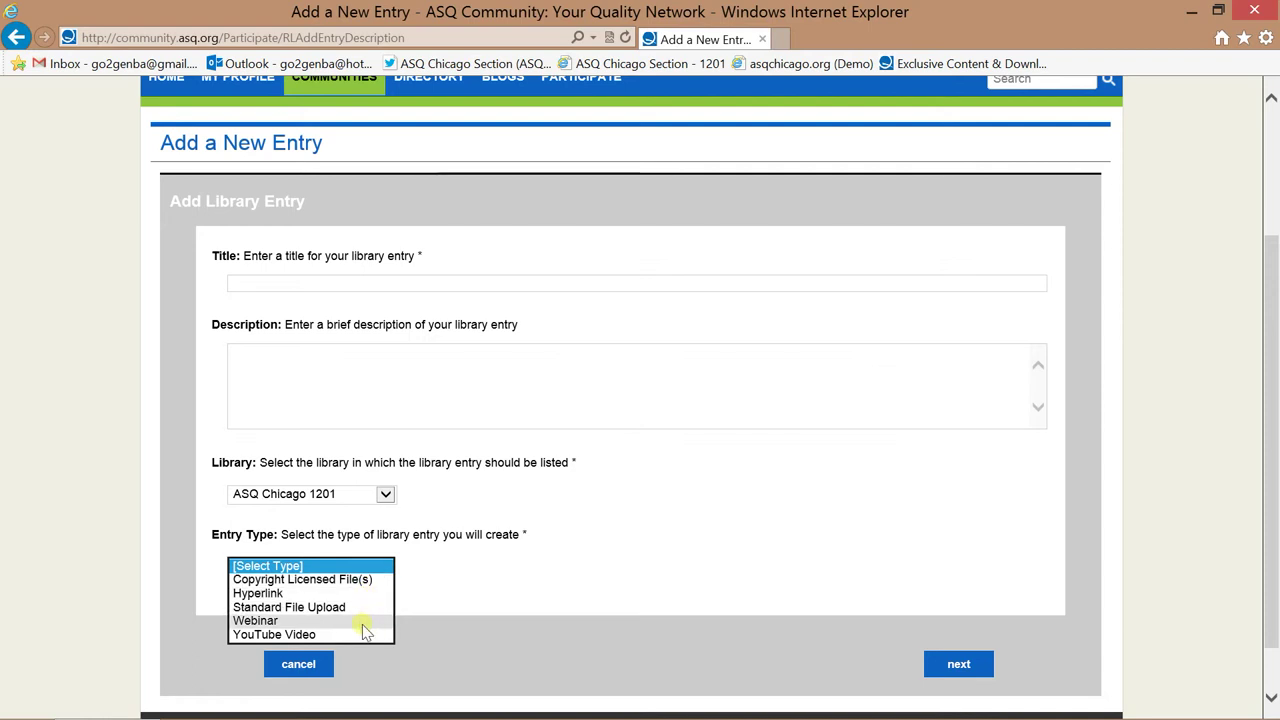
{"action": "left_click", "coordinate": [810, 540]}
{"action": "scroll", "coordinate": [804, 533], "scroll_direction": "up", "scroll_amount": 3}
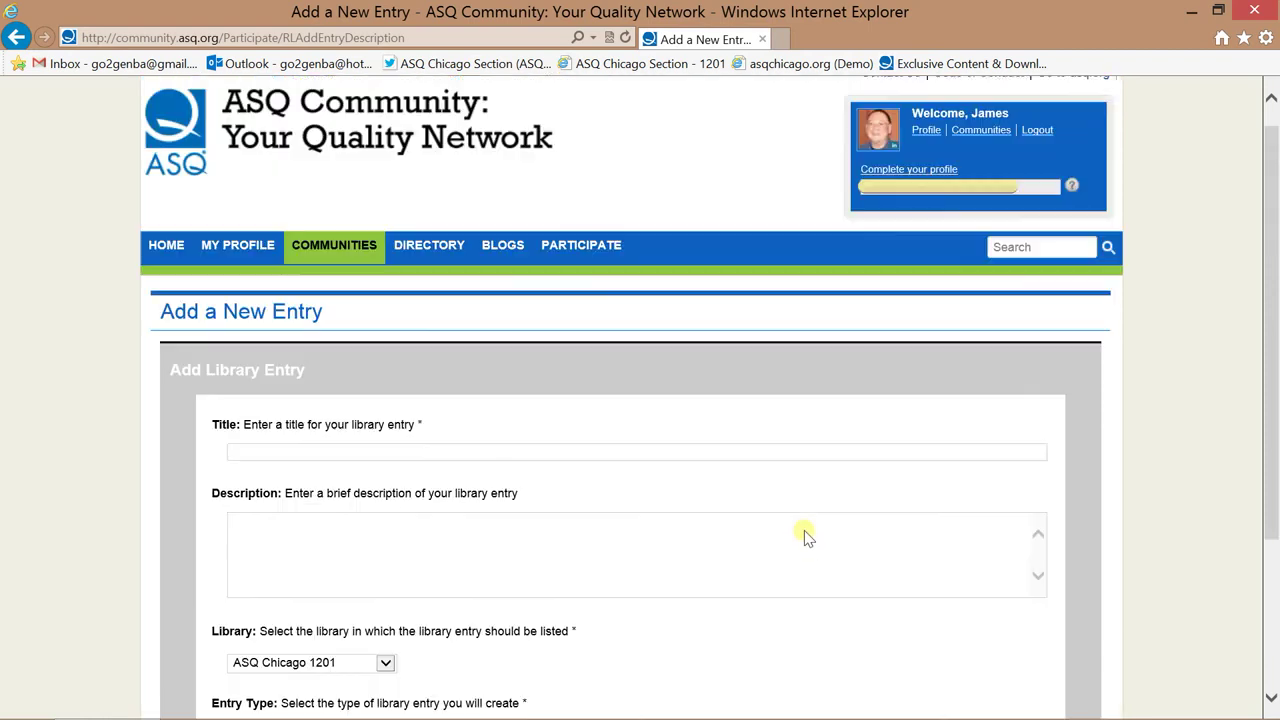
{"action": "scroll", "coordinate": [804, 533], "scroll_direction": "up", "scroll_amount": 1}
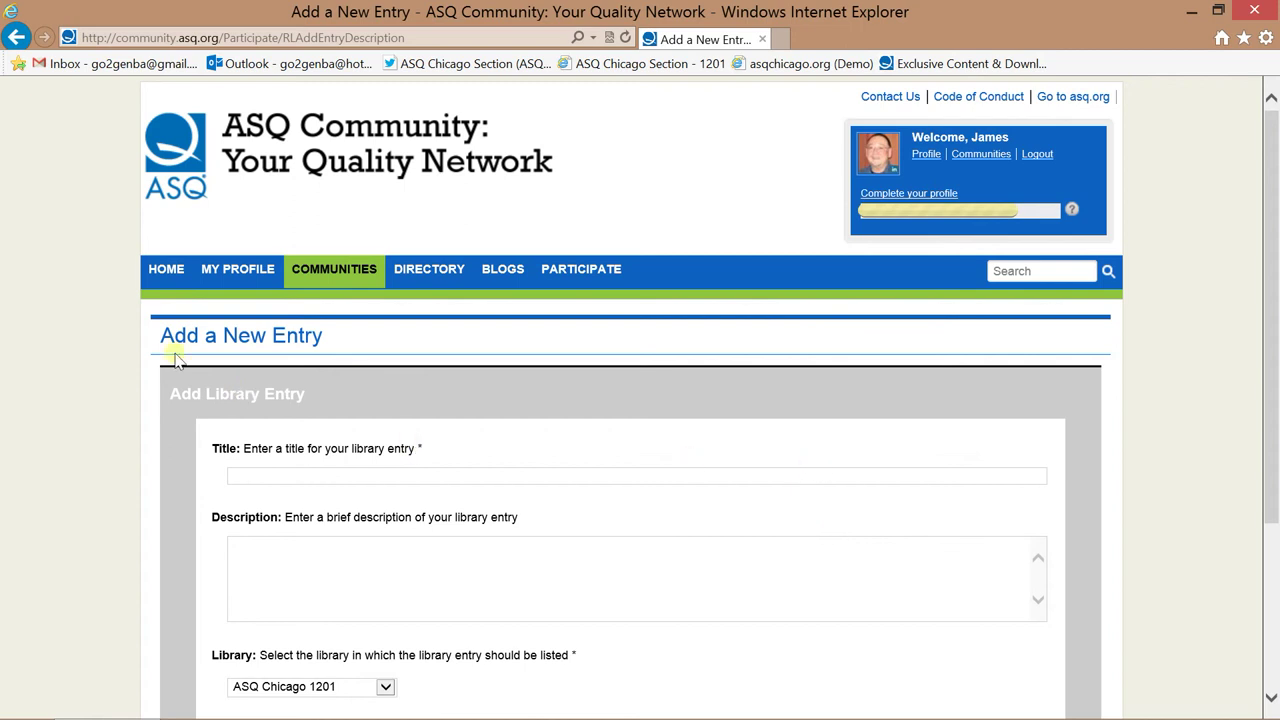
Go back to the ASQ Community home page through HOME in the top navigation.
{"action": "left_click", "coordinate": [174, 281]}
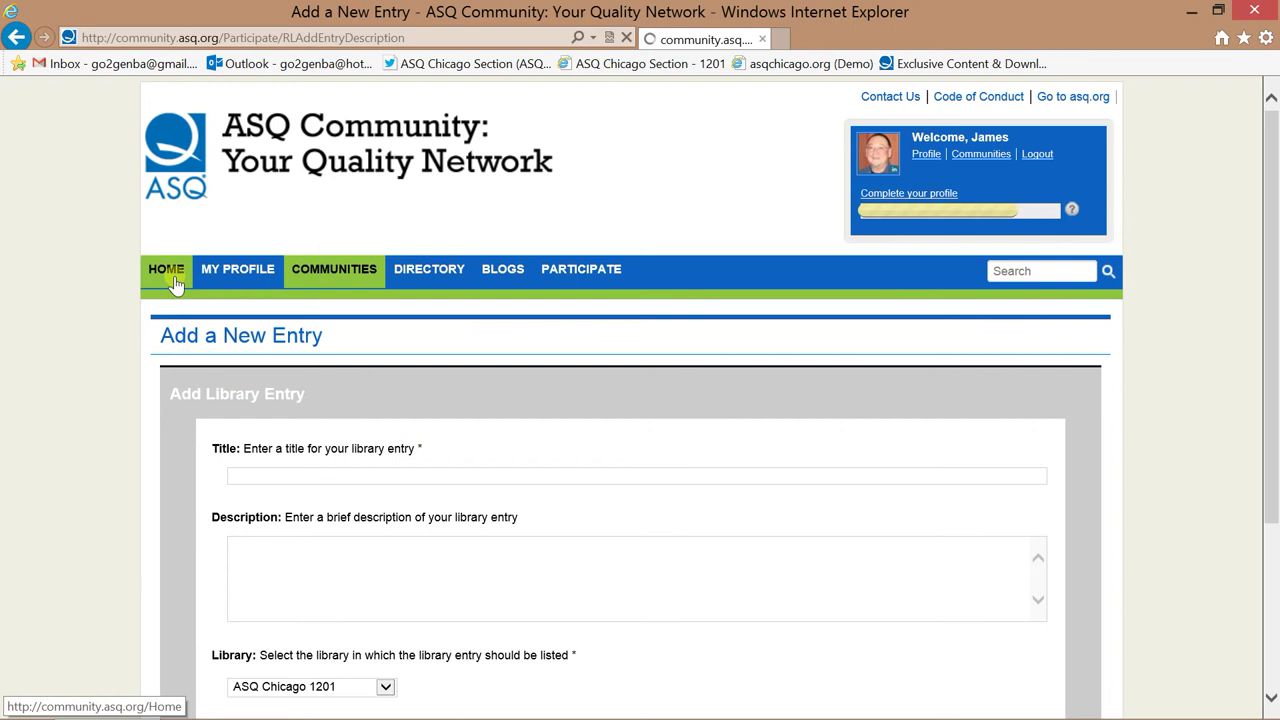